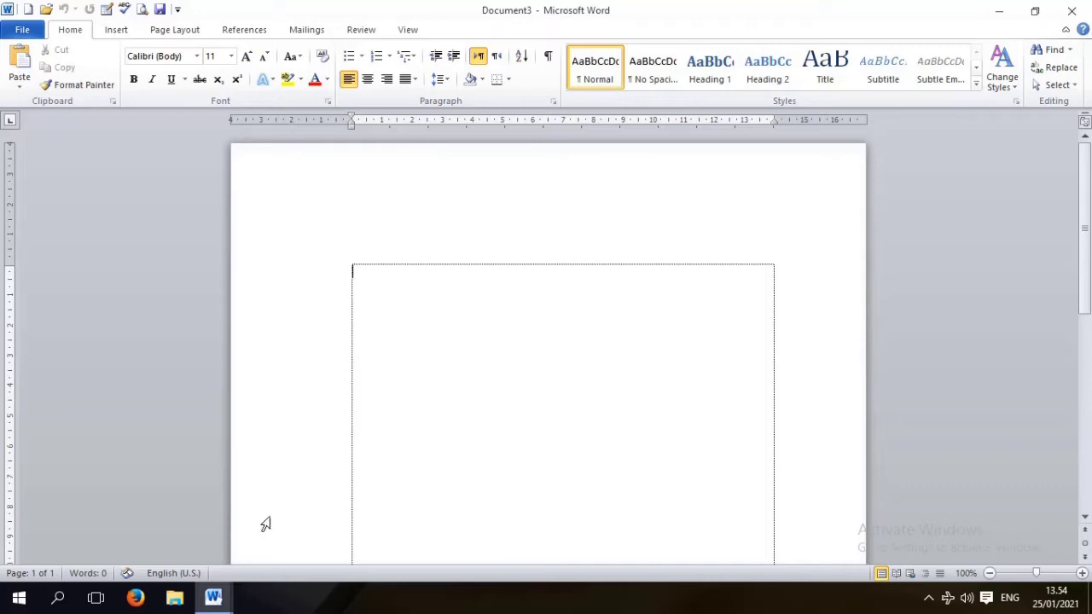
- Switch to Document2 and check the margins in its Page Setup without changing them
{"action": "mouse_move", "coordinate": [219, 598]}
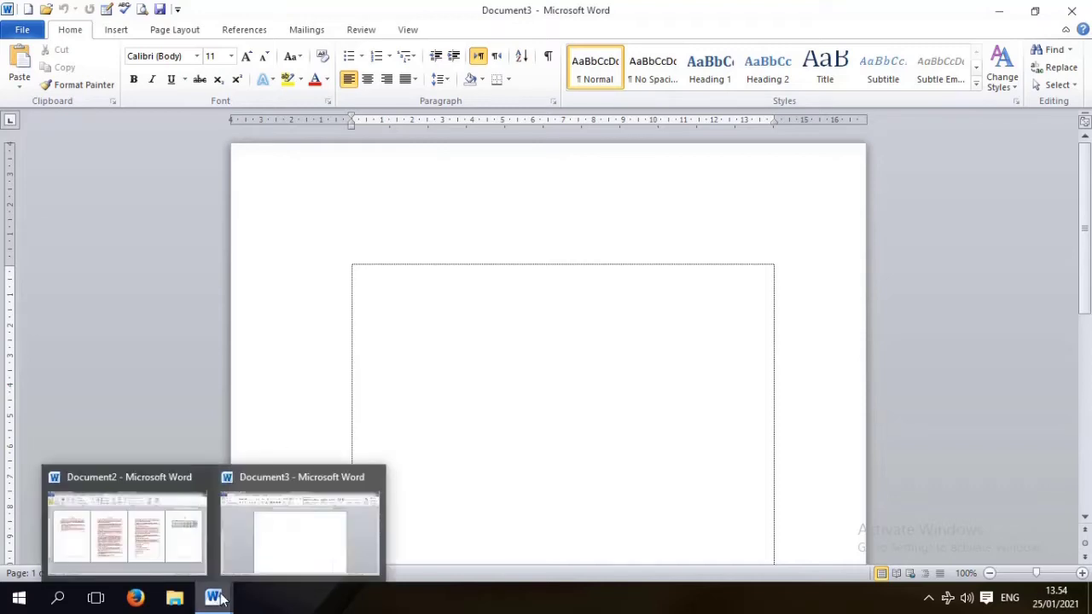
{"action": "left_click", "coordinate": [175, 541]}
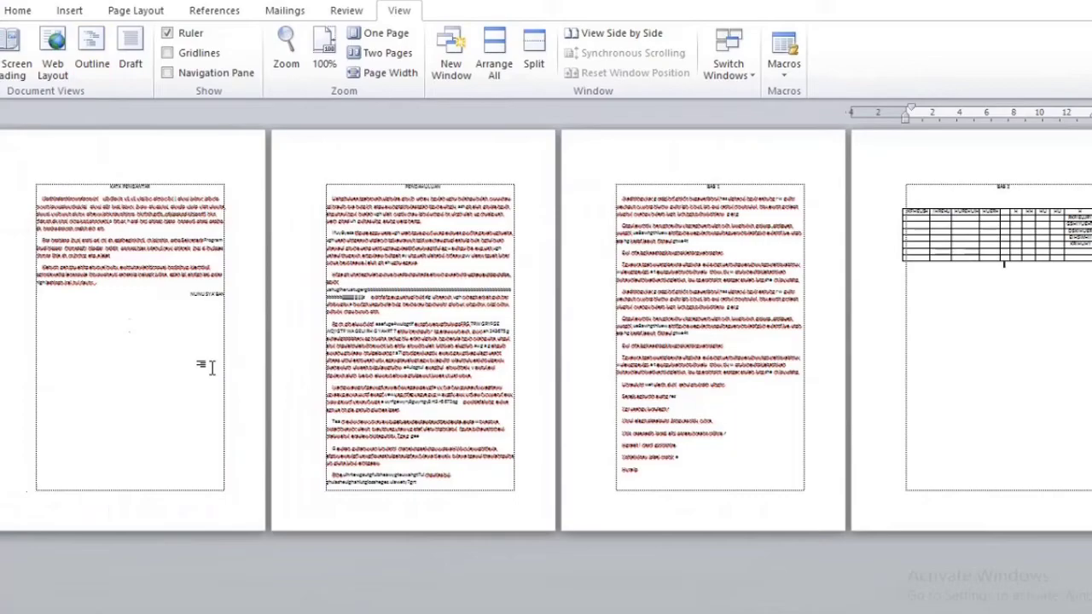
{"action": "left_click", "coordinate": [135, 11]}
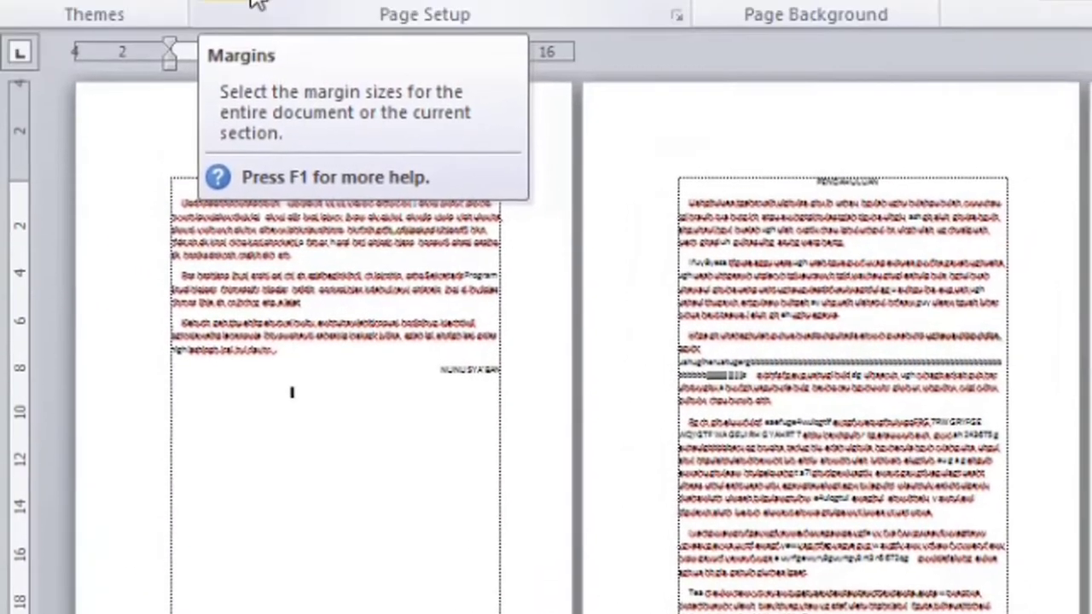
{"action": "left_click", "coordinate": [244, 159]}
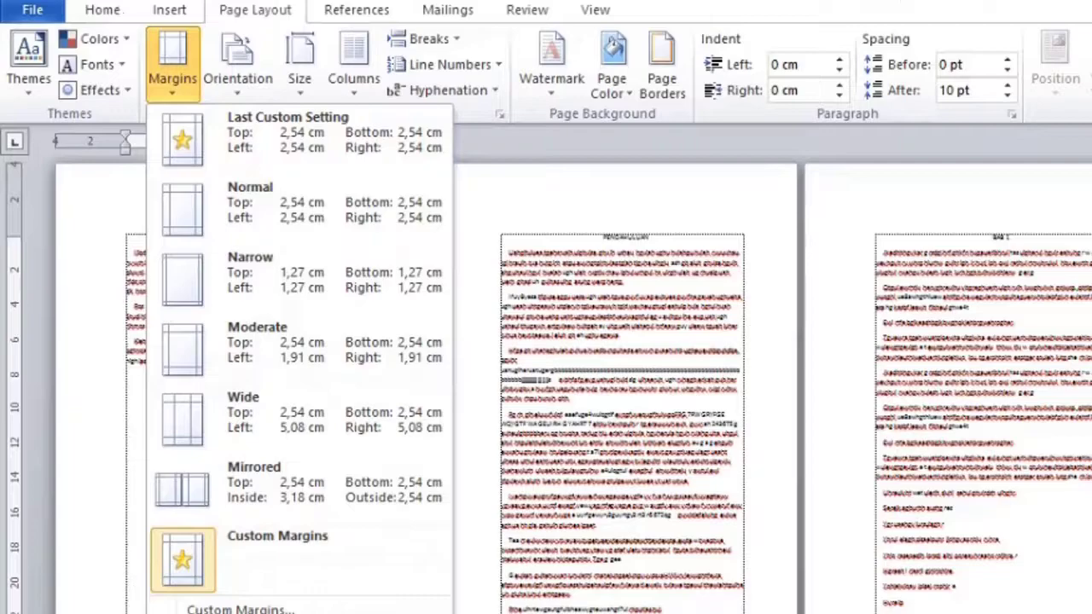
{"action": "left_click", "coordinate": [660, 196]}
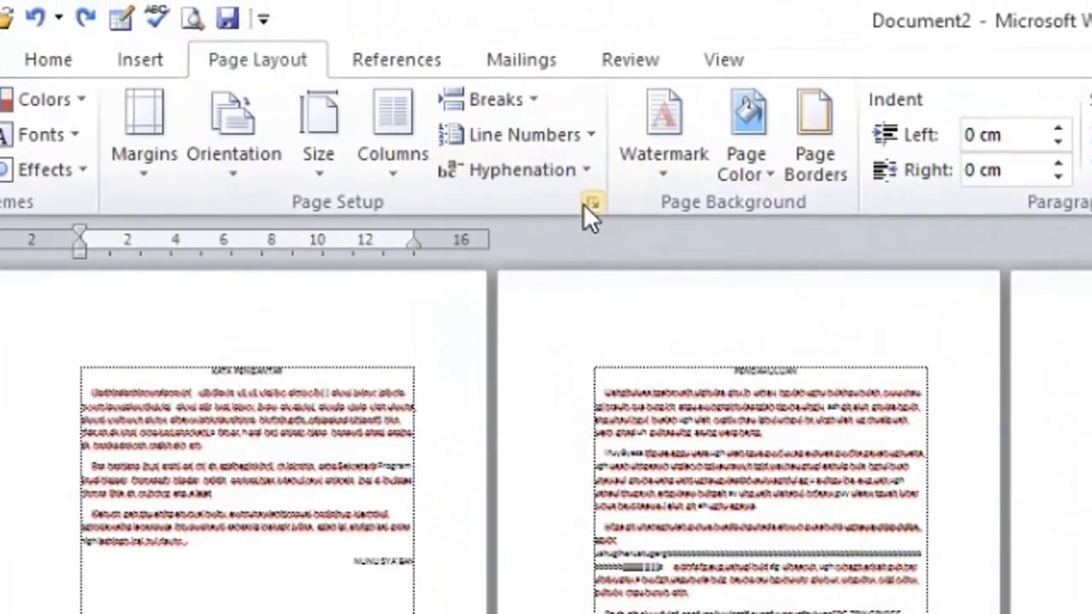
{"action": "left_click", "coordinate": [594, 207]}
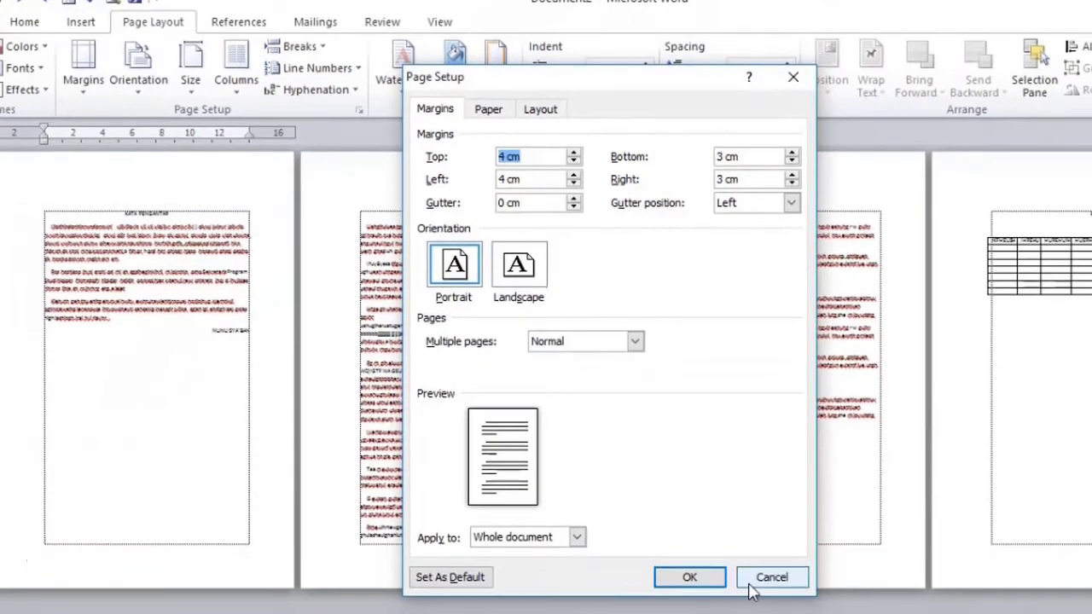
{"action": "left_click", "coordinate": [750, 589]}
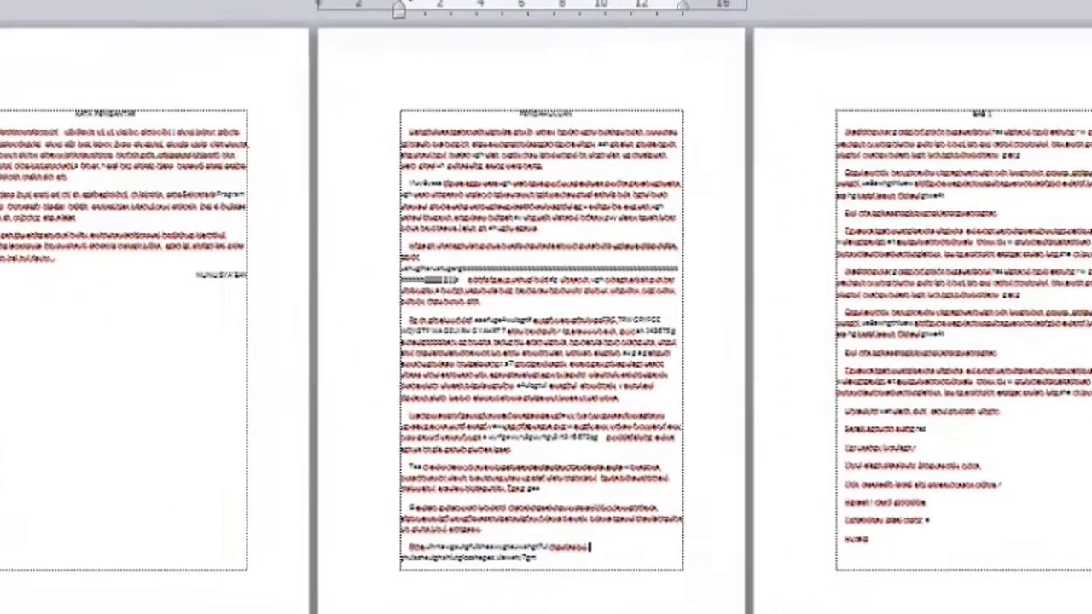
- Check the Page Setup margins on the document's other pages, closing the dialog each time
{"action": "left_click", "coordinate": [466, 164]}
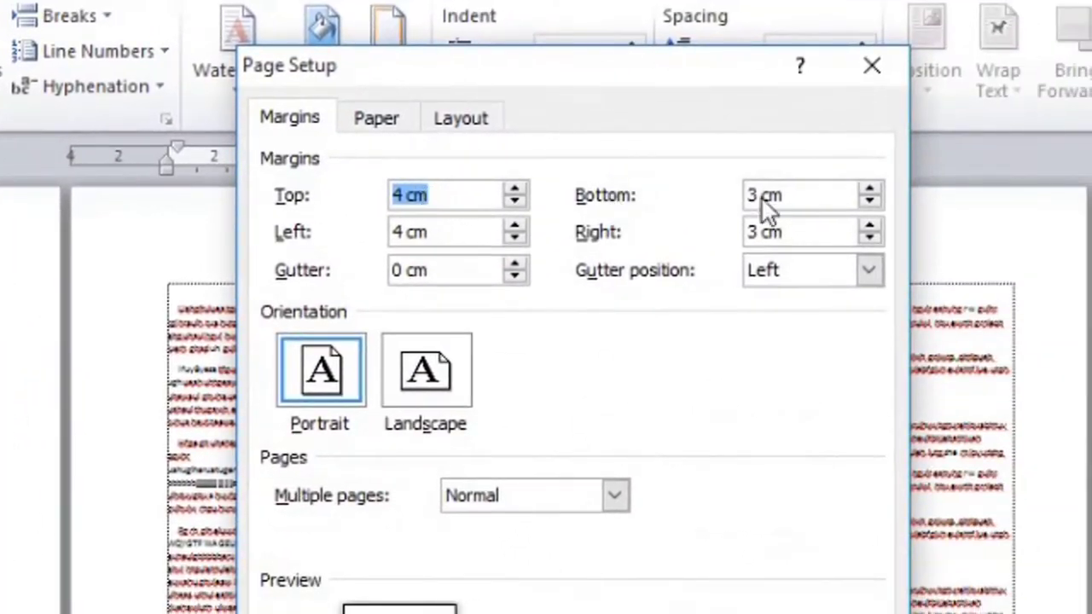
{"action": "key", "text": "Return"}
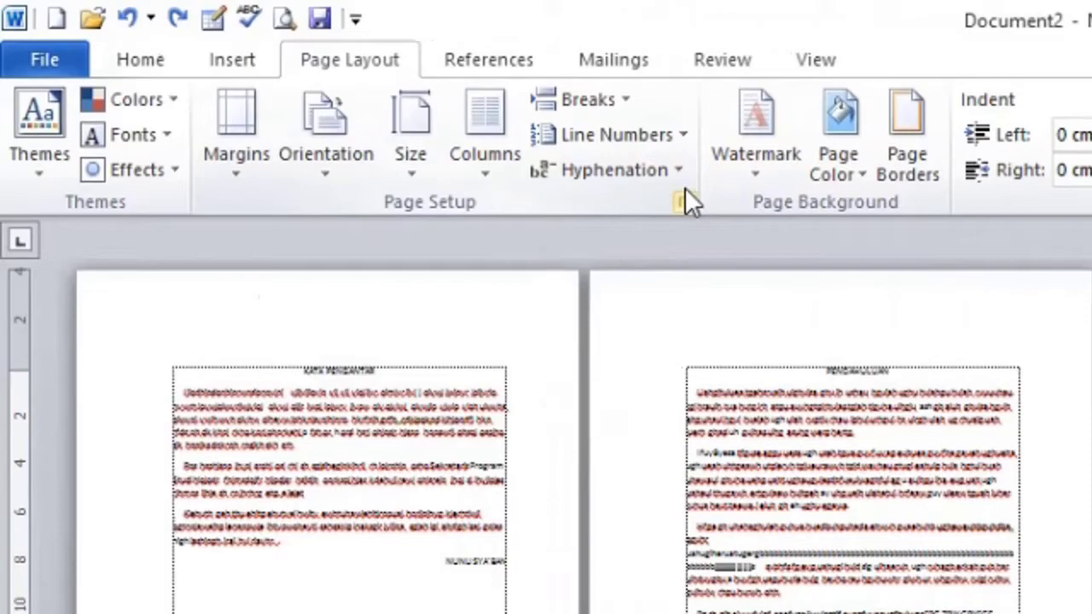
{"action": "left_click", "coordinate": [439, 155]}
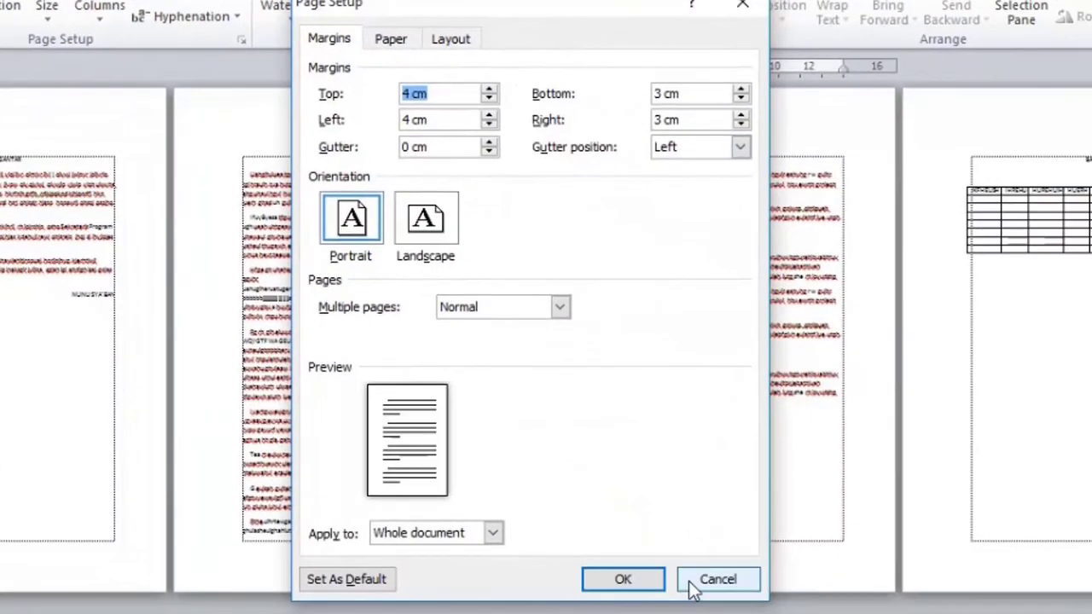
{"action": "left_click", "coordinate": [742, 601]}
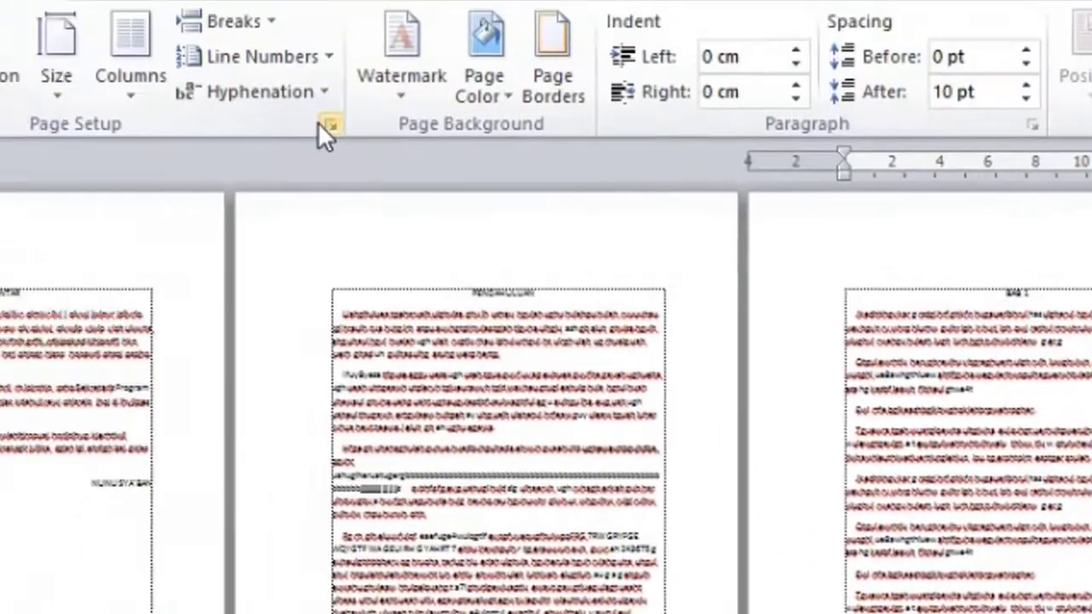
{"action": "left_click", "coordinate": [176, 25]}
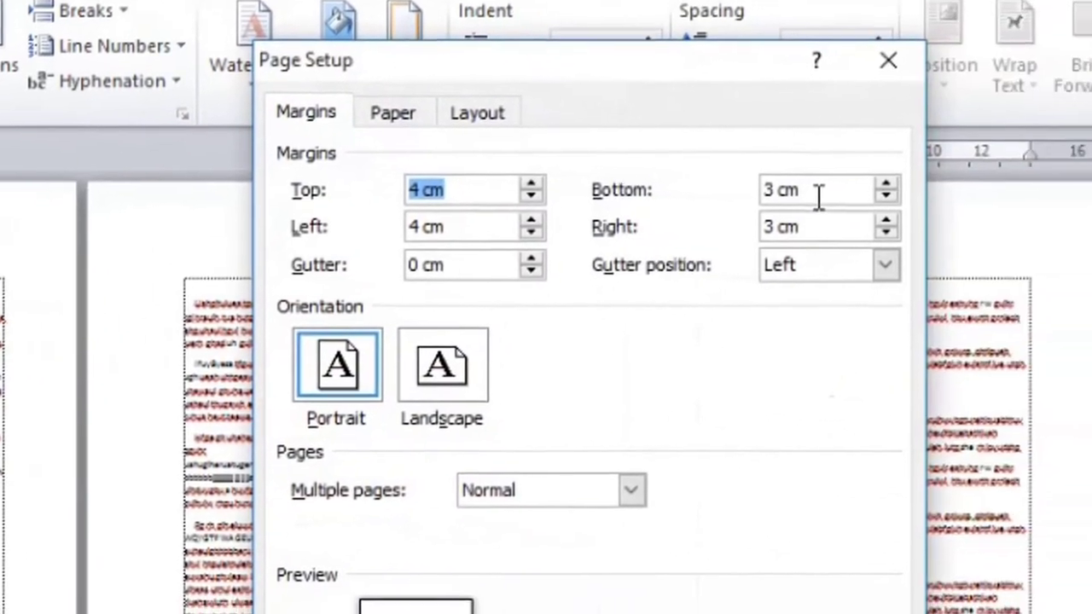
{"action": "key", "text": "Escape"}
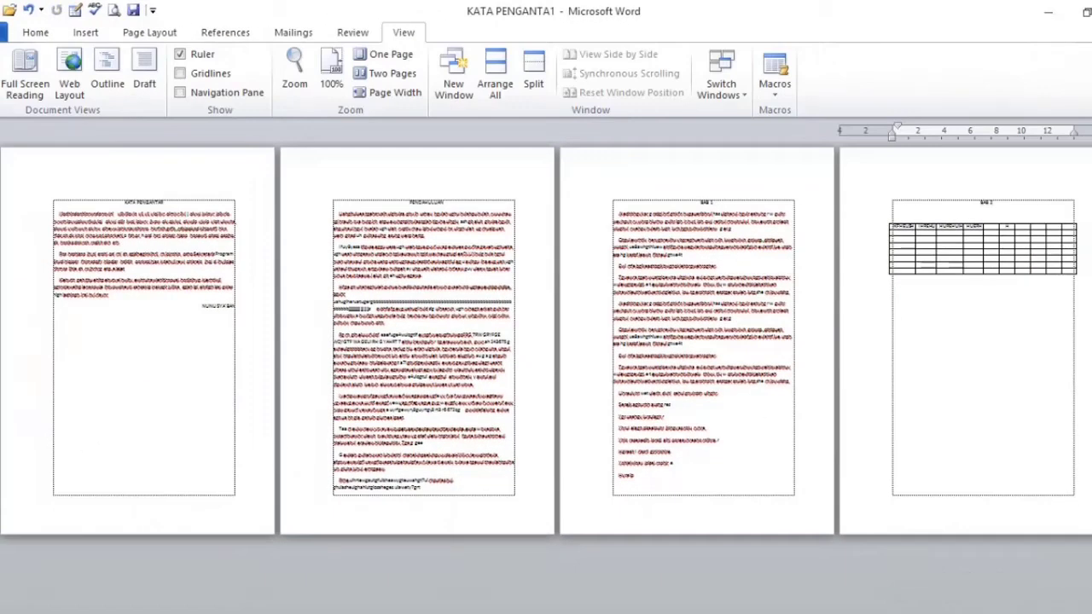
- Select all the text on the PENDAHULUAN page and look up the custom margin settings
{"action": "left_click", "coordinate": [409, 202]}
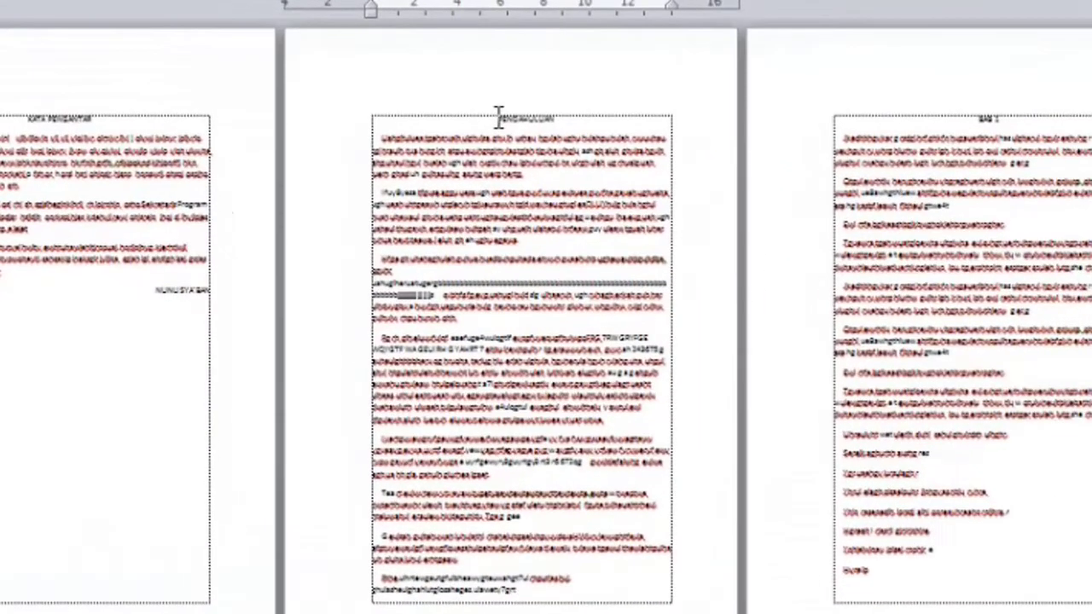
{"action": "left_click_drag", "start_coordinate": [498, 117], "coordinate": [585, 577]}
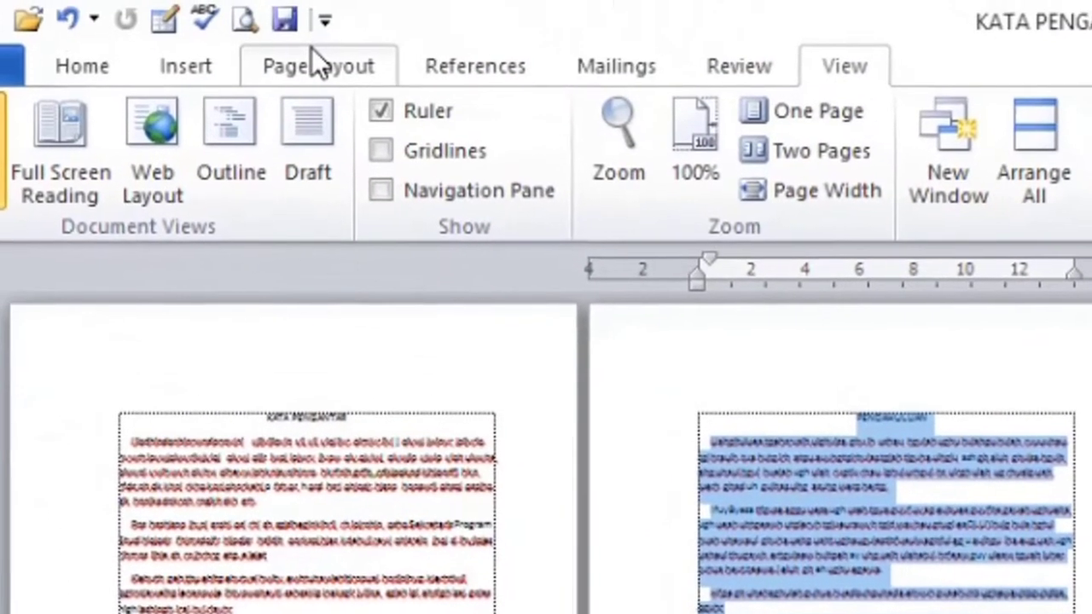
{"action": "left_click", "coordinate": [313, 51]}
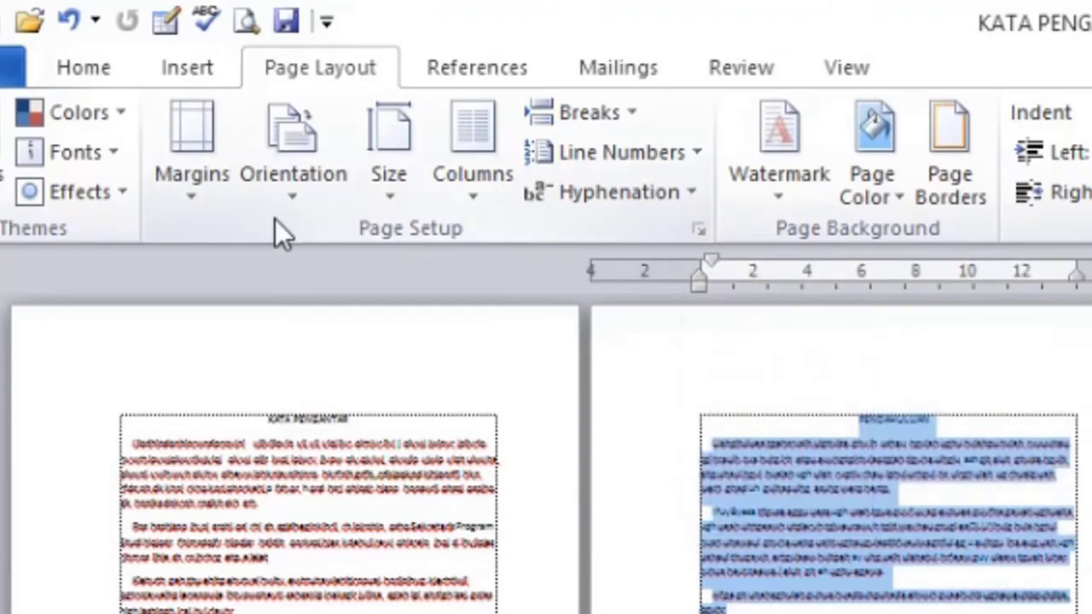
{"action": "left_click", "coordinate": [180, 198]}
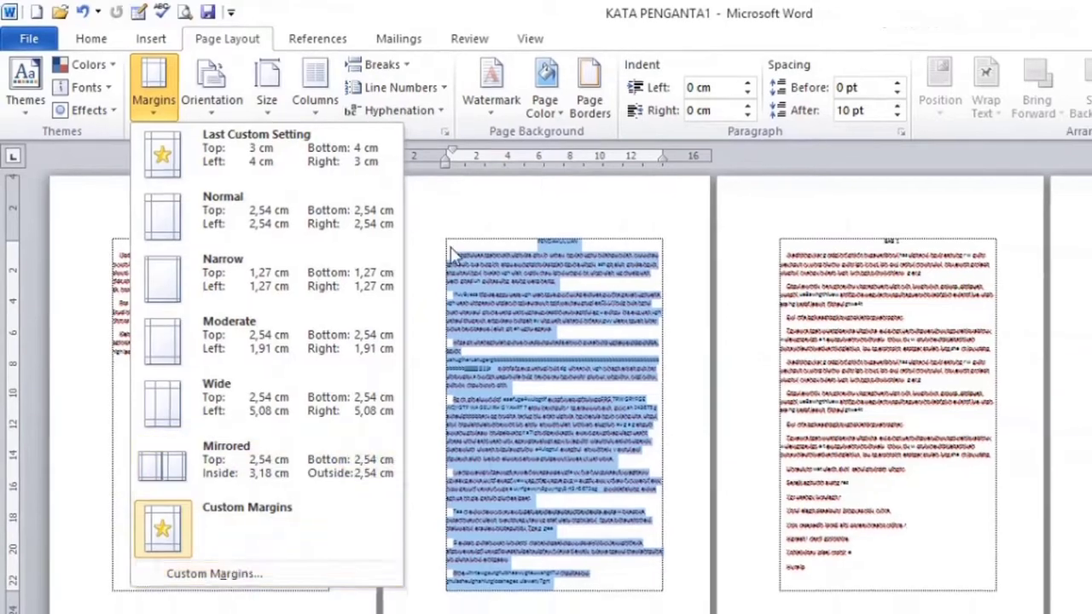
{"action": "left_click", "coordinate": [214, 572]}
{"action": "key", "text": "Return"}
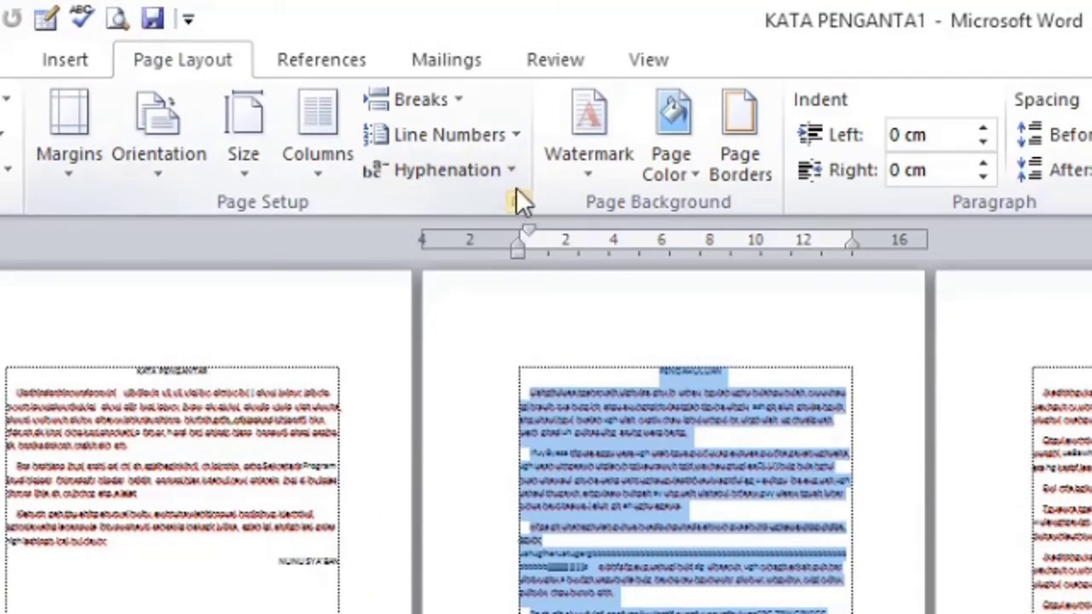
- Set the top, bottom, left and right margins to 1,27 cm in Page Setup
{"action": "left_click", "coordinate": [529, 206]}
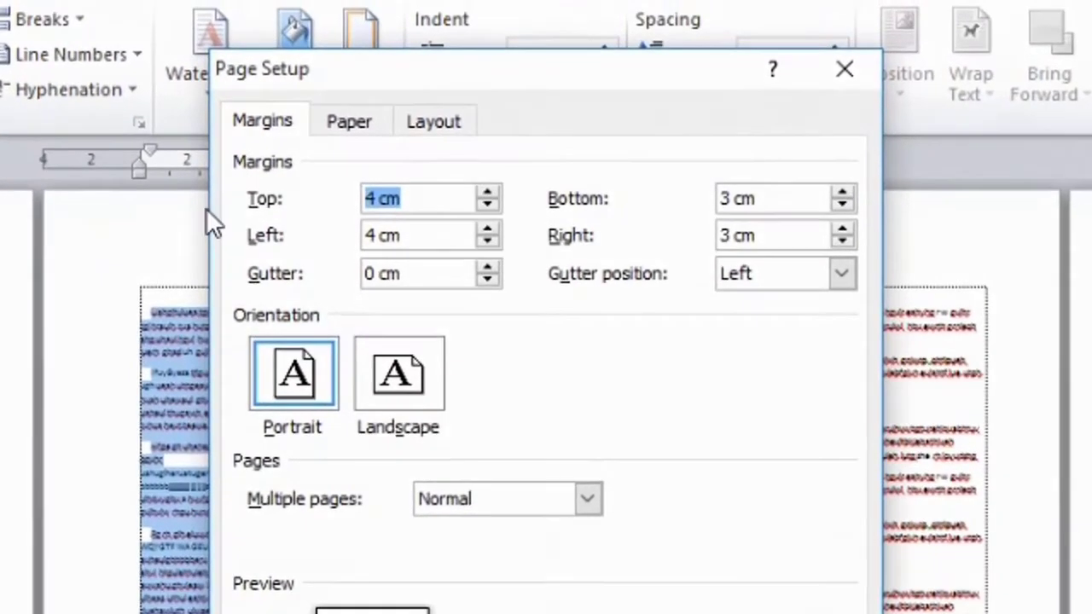
{"action": "type", "text": "1,27"}
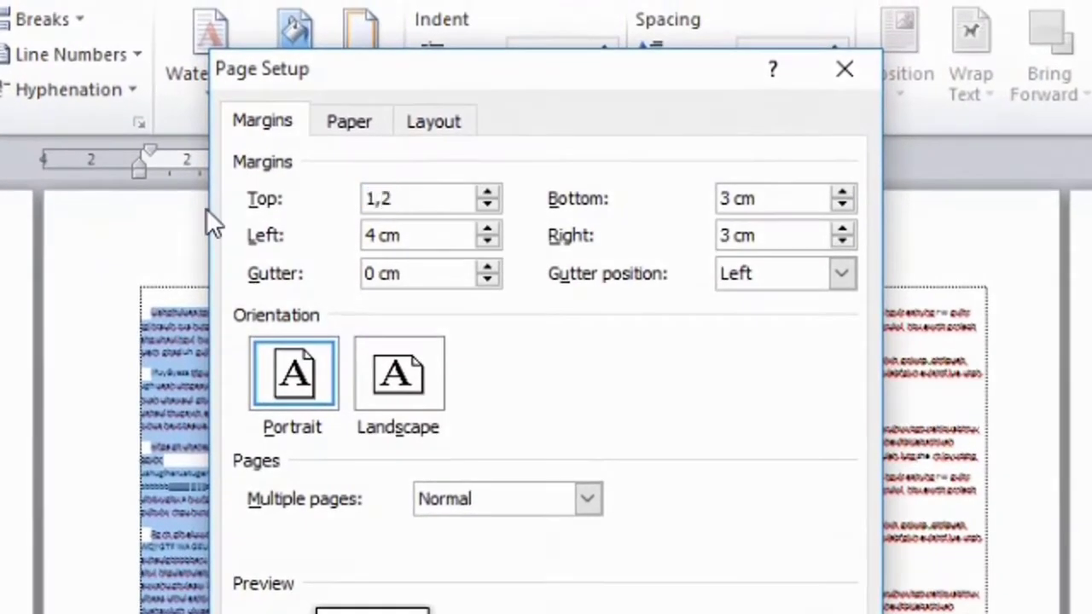
{"action": "key", "text": "Tab"}
{"action": "type", "text": "1,27"}
{"action": "key", "text": "Tab"}
{"action": "type", "text": "1,27"}
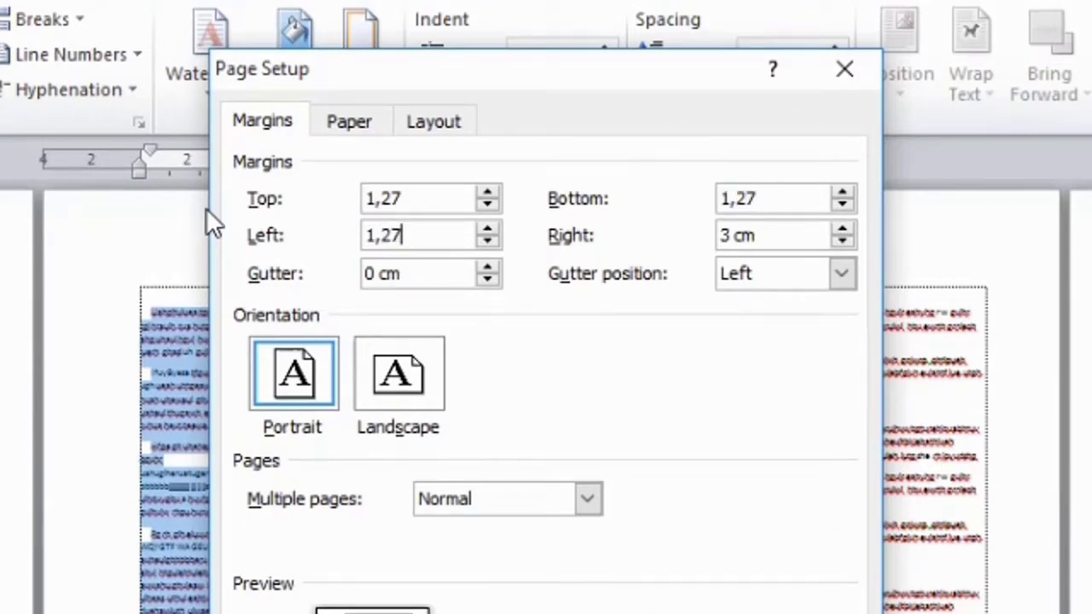
{"action": "key", "text": "Tab"}
{"action": "type", "text": "1,27"}
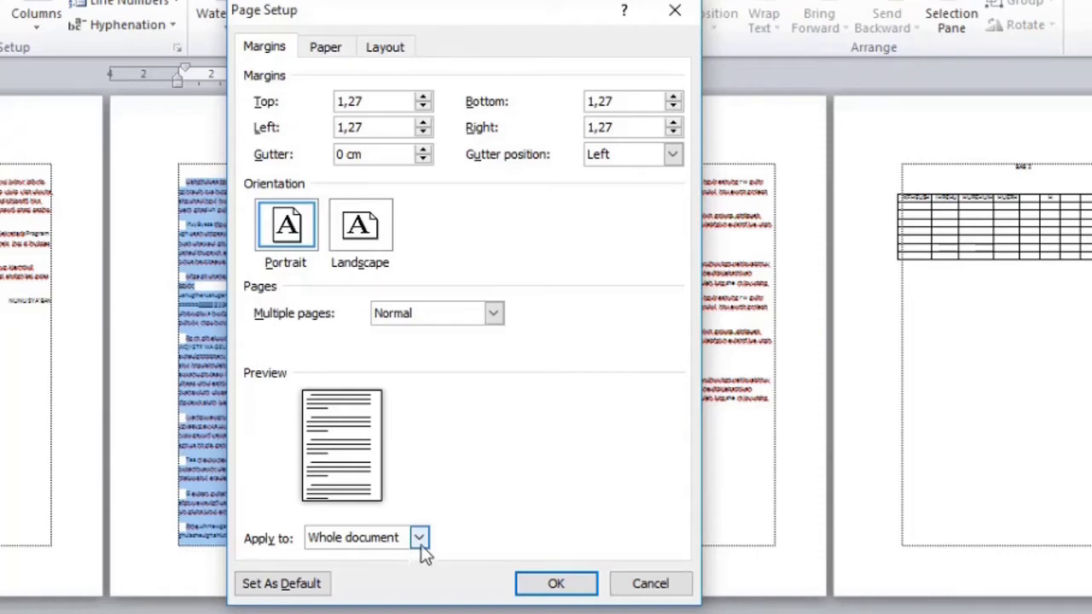
- Apply the new margins to the selected text only
{"action": "left_click", "coordinate": [418, 539]}
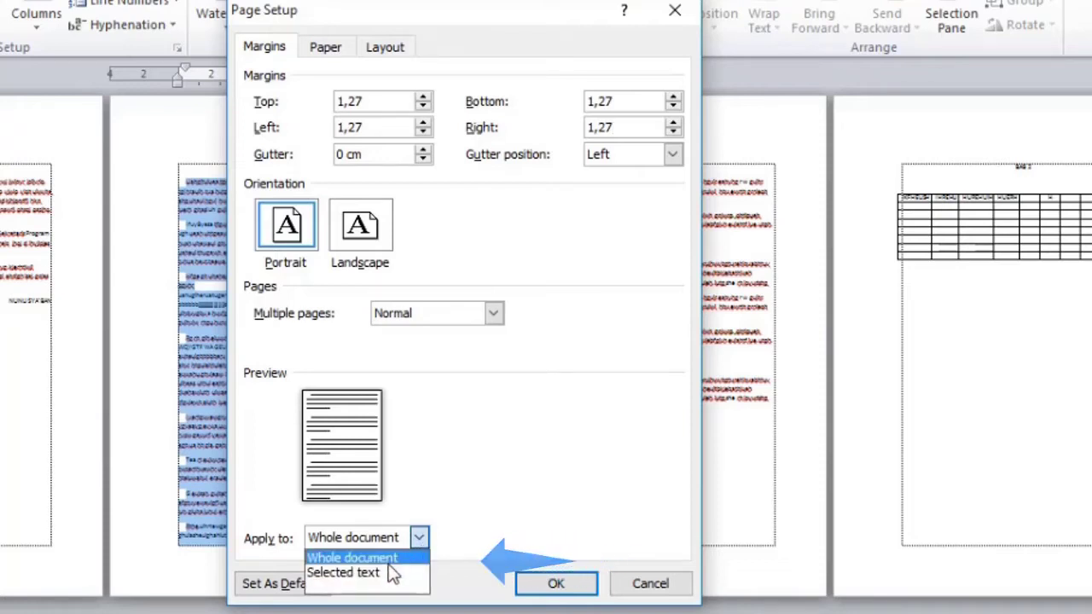
{"action": "left_click", "coordinate": [388, 573]}
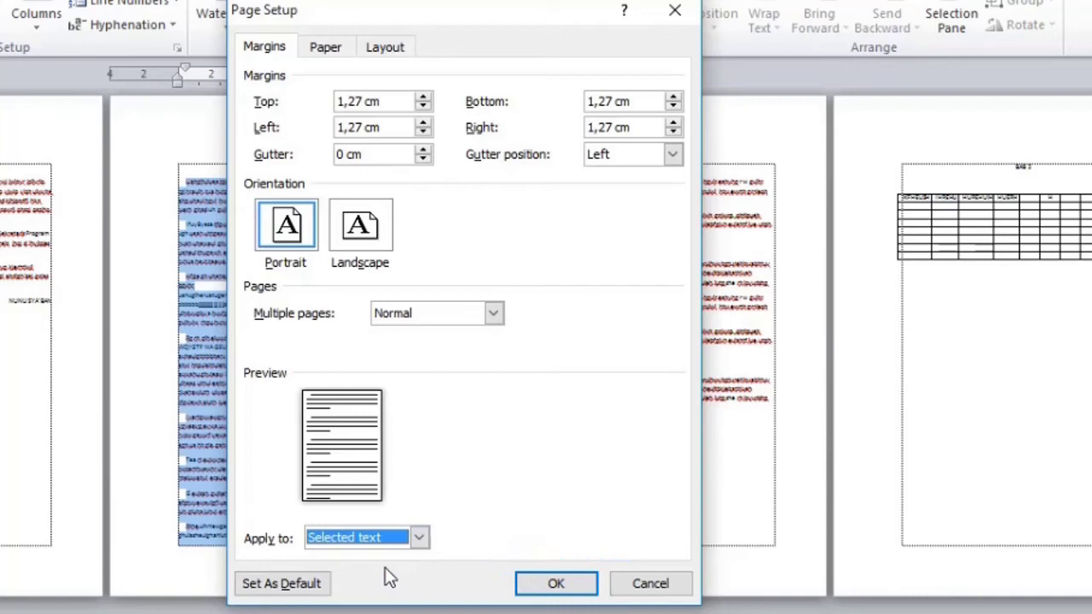
{"action": "left_click", "coordinate": [550, 584]}
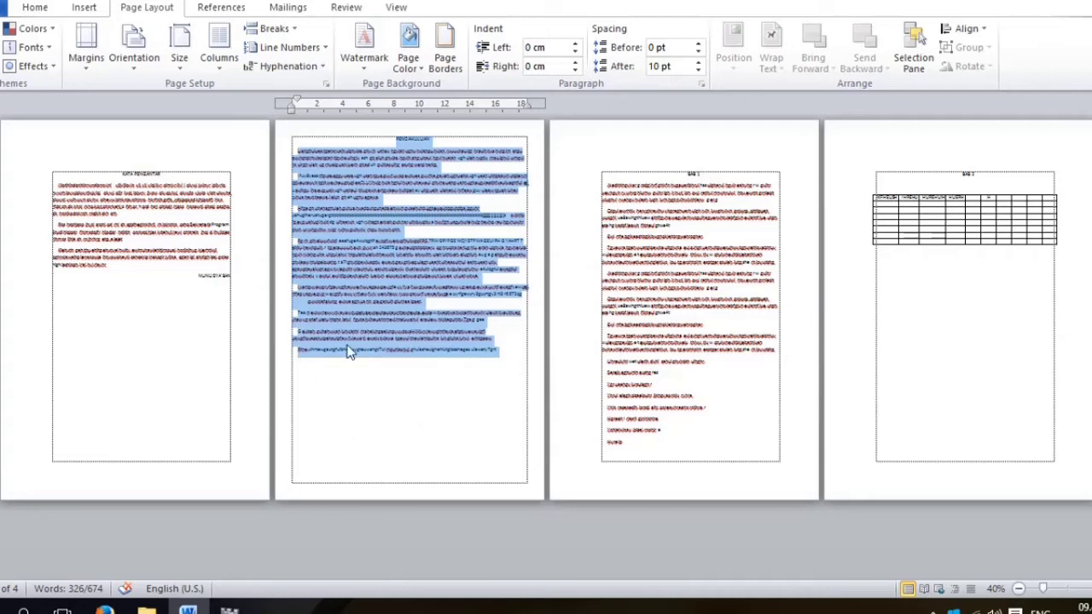
- Check the margins and scope in Page Setup with the cursor on the PENDAHULUAN page
{"action": "left_click", "coordinate": [336, 224]}
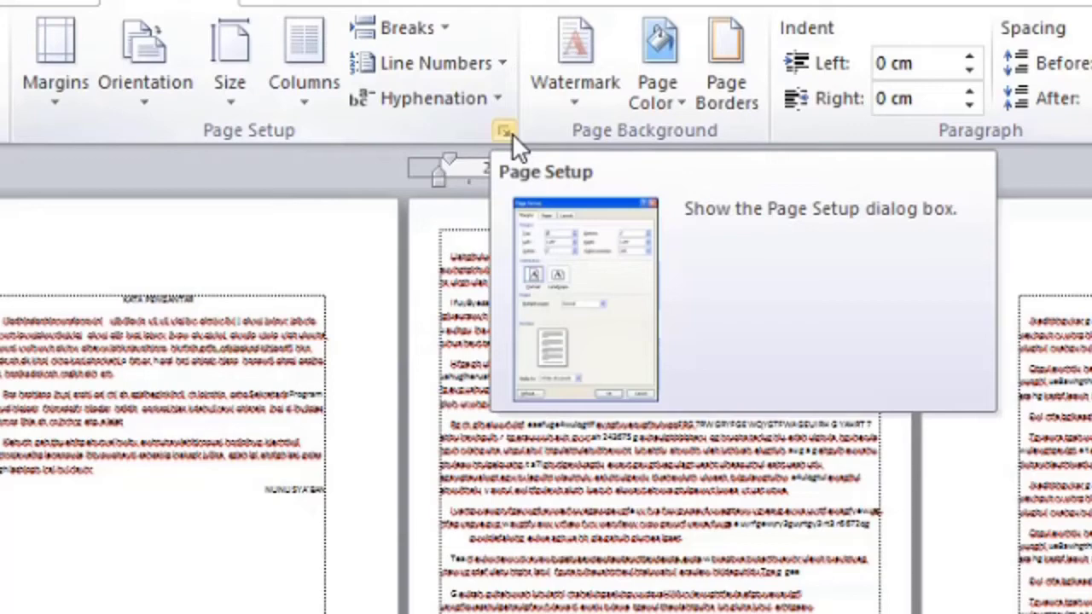
{"action": "left_click", "coordinate": [505, 131]}
{"action": "left_click", "coordinate": [805, 248]}
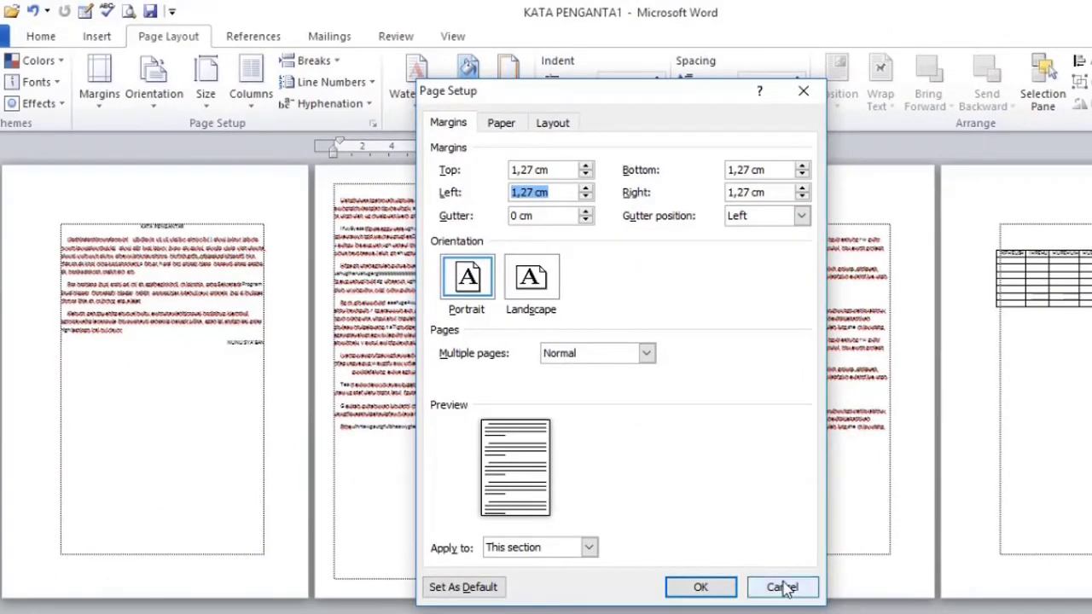
{"action": "left_click", "coordinate": [783, 589]}
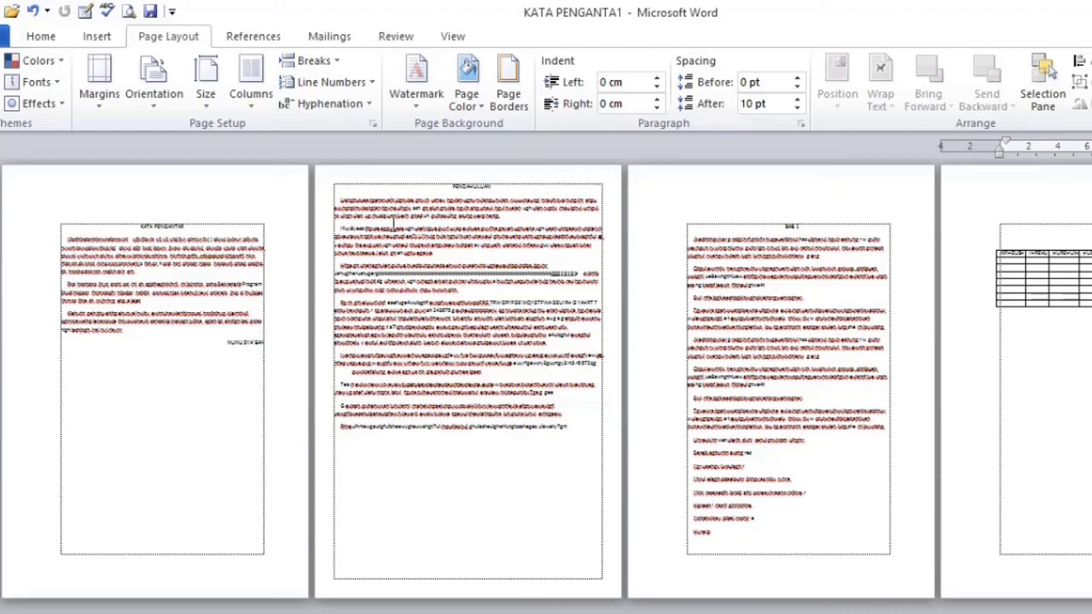
- Select the PENDAHULUAN page's text and inspect the scope options for its Page Setup, leaving the settings as they are
{"action": "left_click_drag", "start_coordinate": [427, 185], "coordinate": [569, 430]}
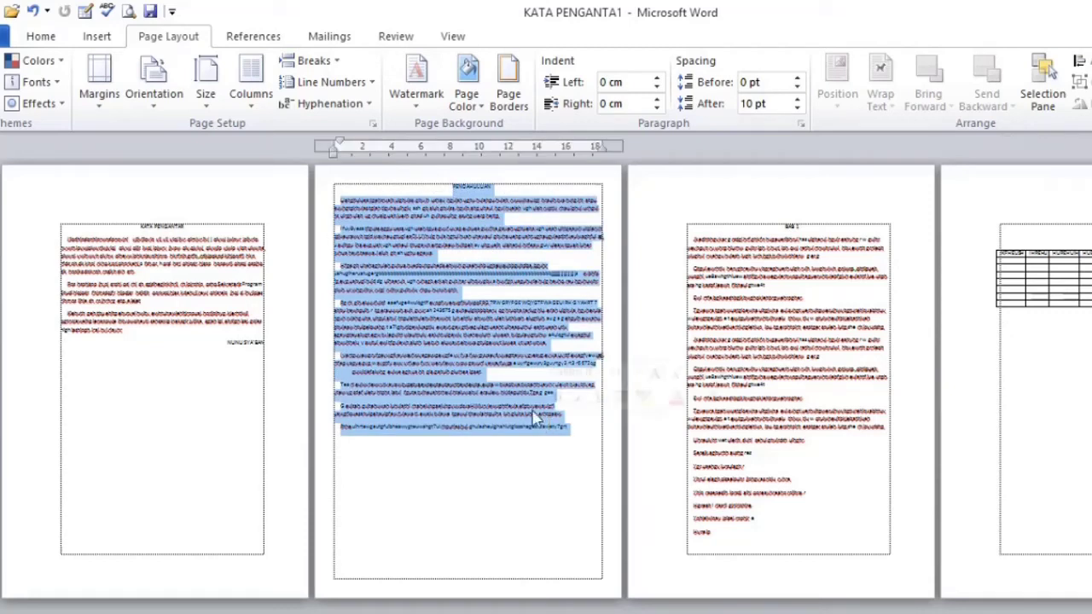
{"action": "left_click", "coordinate": [372, 125]}
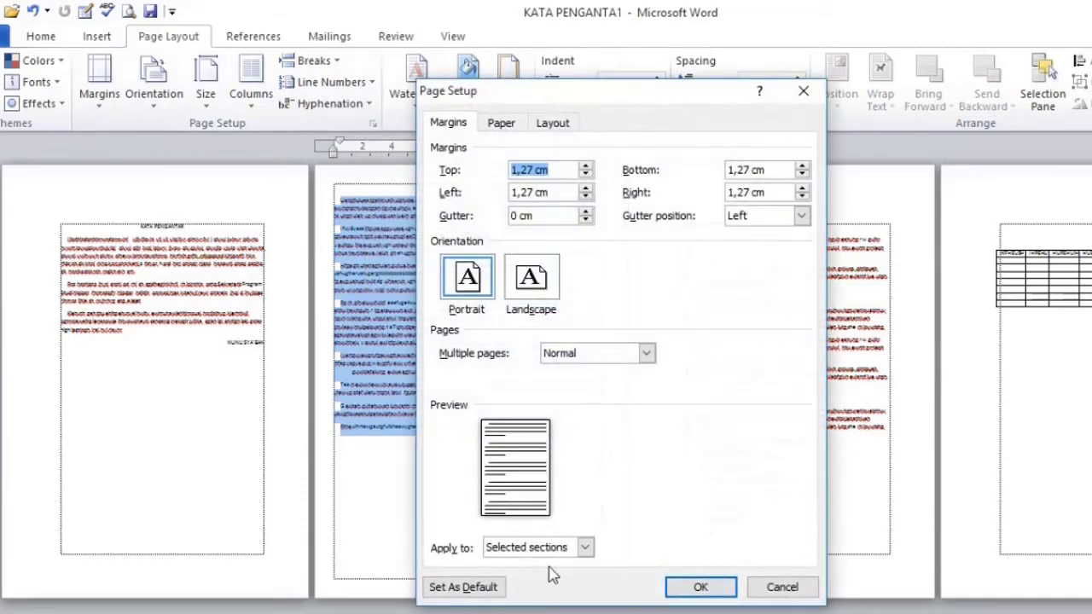
{"action": "left_click", "coordinate": [584, 548]}
{"action": "left_click", "coordinate": [581, 551]}
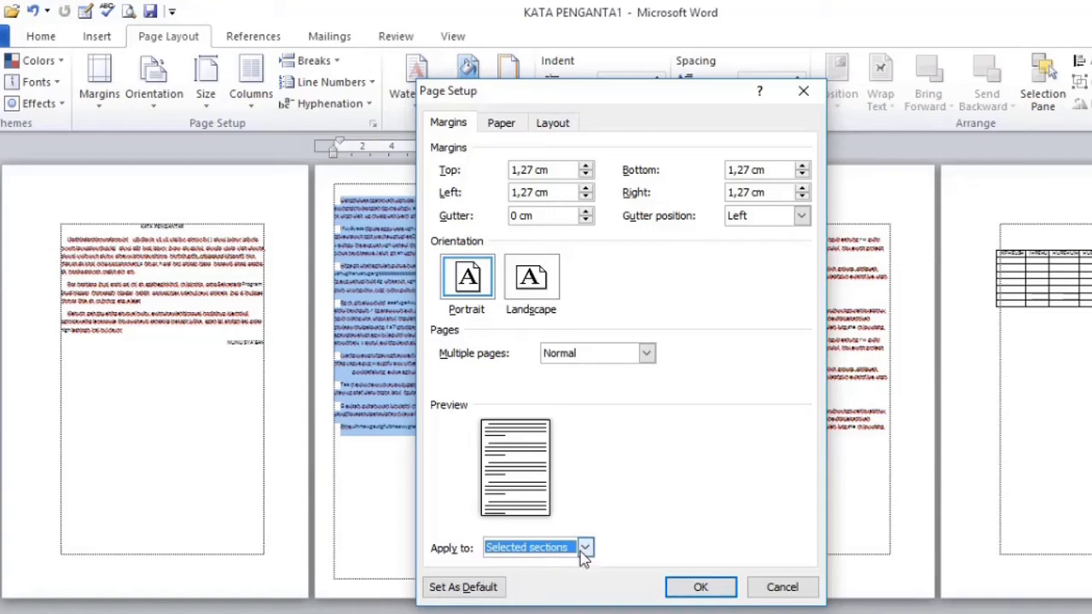
{"action": "left_click", "coordinate": [782, 587]}
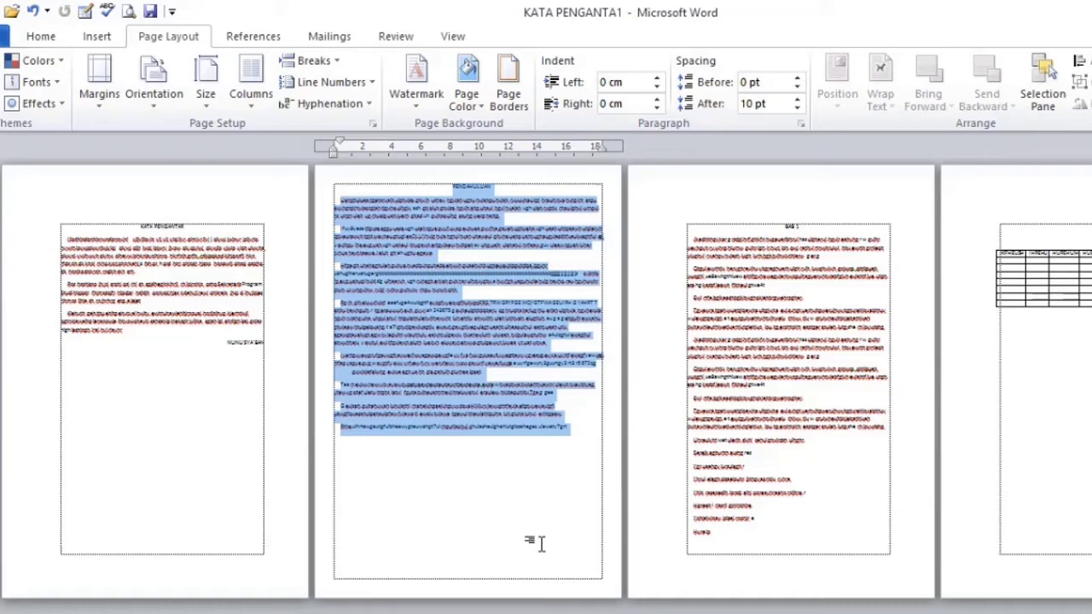
- Clear the text selection and display the document in Draft view
{"action": "key", "text": "ctrl+End"}
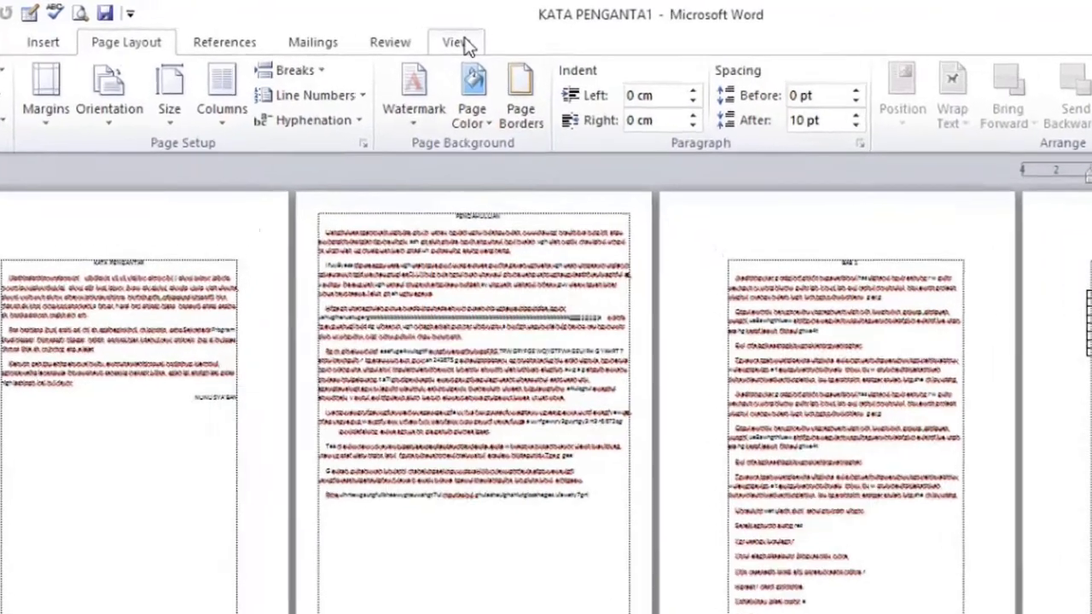
{"action": "left_click", "coordinate": [461, 42]}
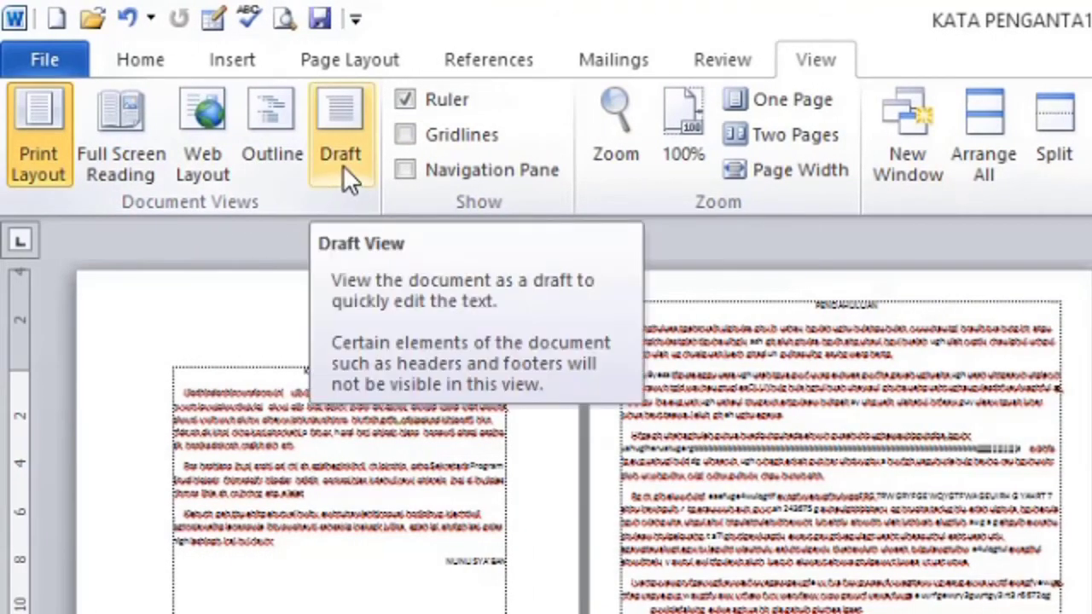
{"action": "left_click", "coordinate": [341, 165]}
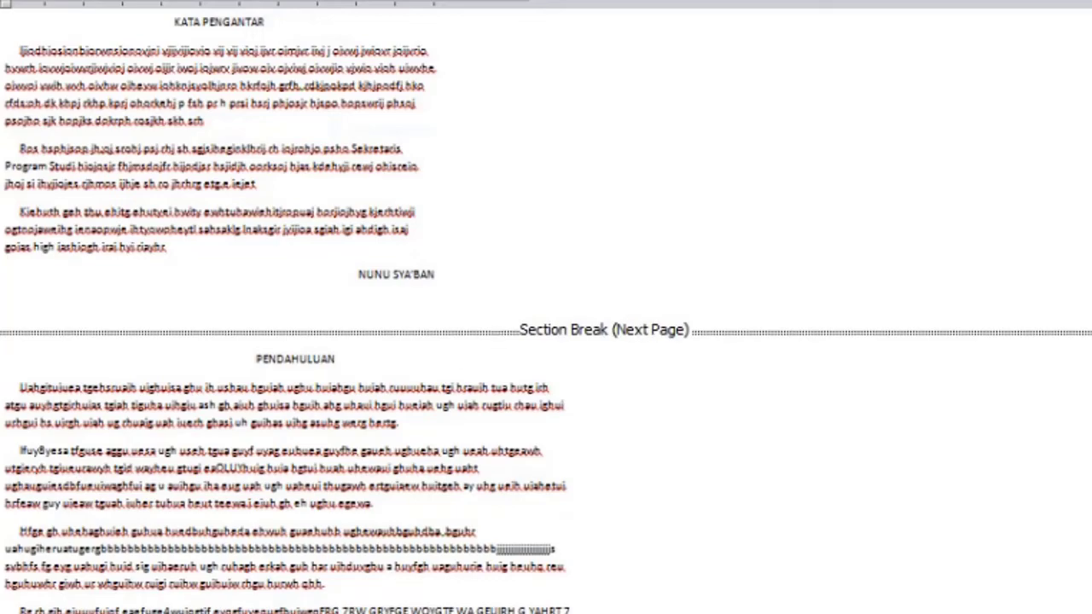
- Examine the KATA PENGANTAR, PENDAHULUAN and BAB 1 text on either side of the section breaks
{"action": "left_click_drag", "start_coordinate": [204, 22], "coordinate": [373, 210]}
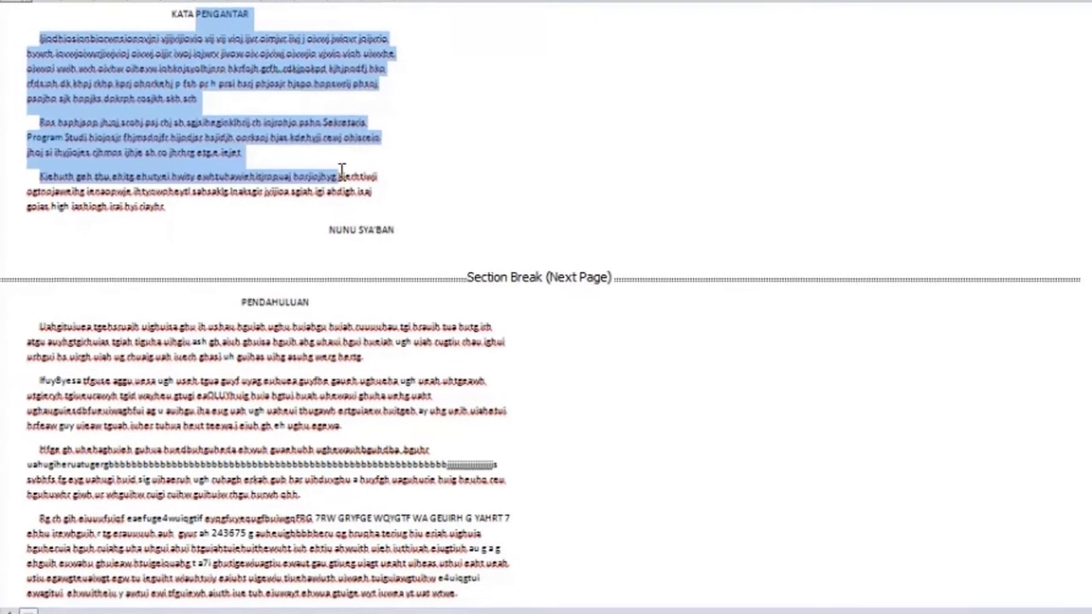
{"action": "left_click_drag", "start_coordinate": [275, 308], "coordinate": [510, 520]}
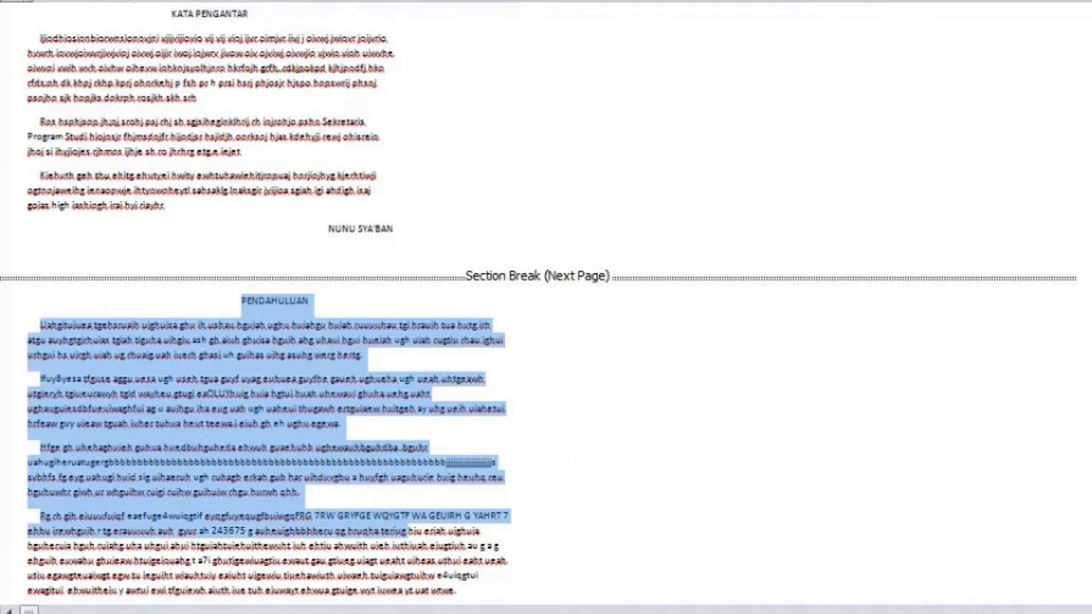
{"action": "scroll", "coordinate": [658, 463], "scroll_direction": "down", "scroll_amount": 7}
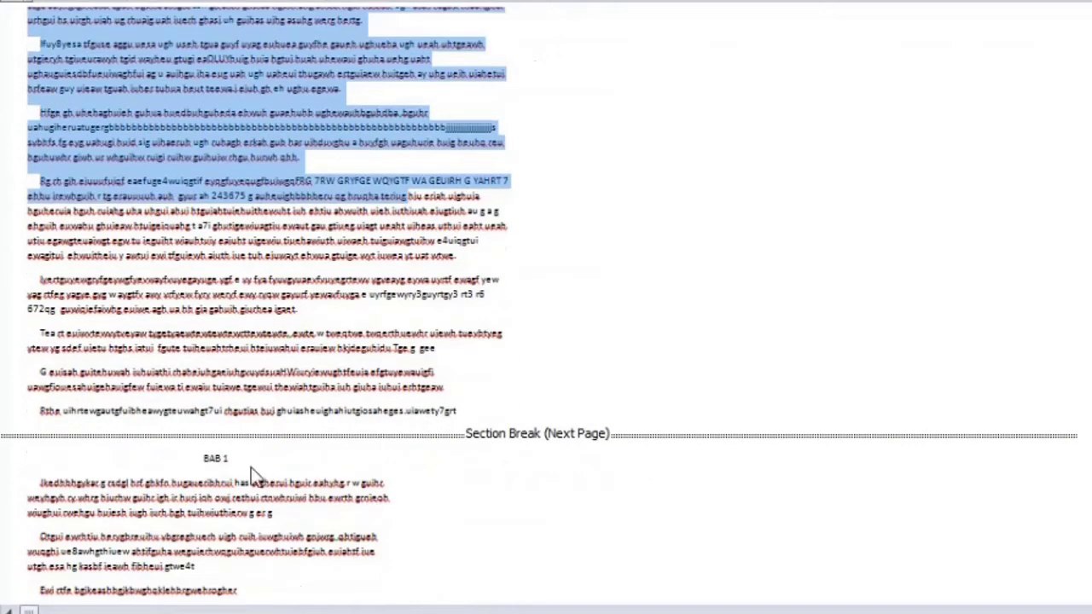
{"action": "left_click_drag", "start_coordinate": [205, 459], "coordinate": [224, 585]}
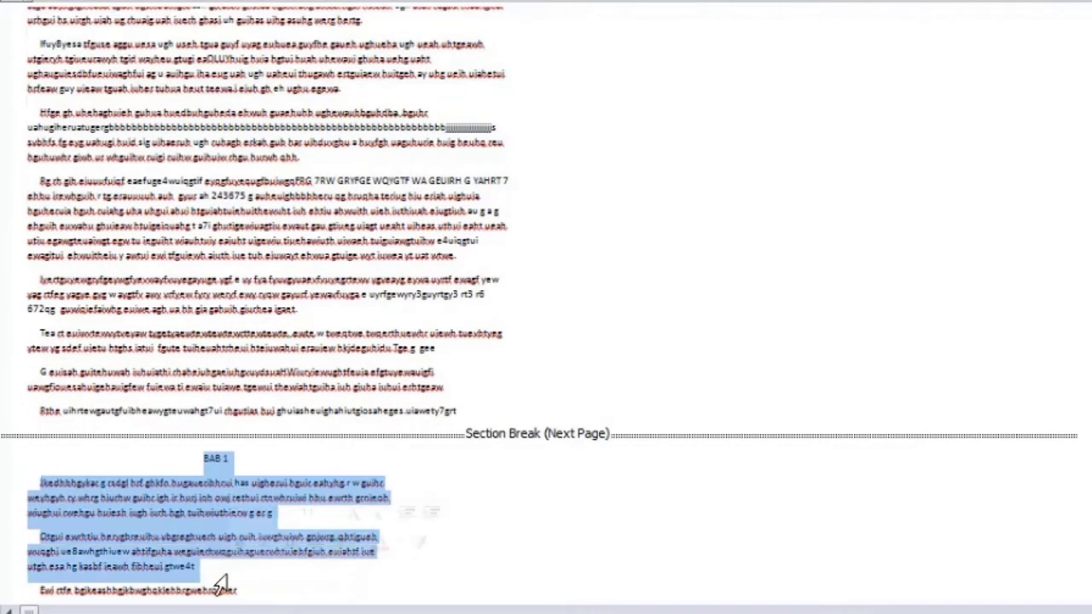
{"action": "left_click", "coordinate": [480, 431]}
{"action": "scroll", "coordinate": [478, 435], "scroll_direction": "down", "scroll_amount": 5}
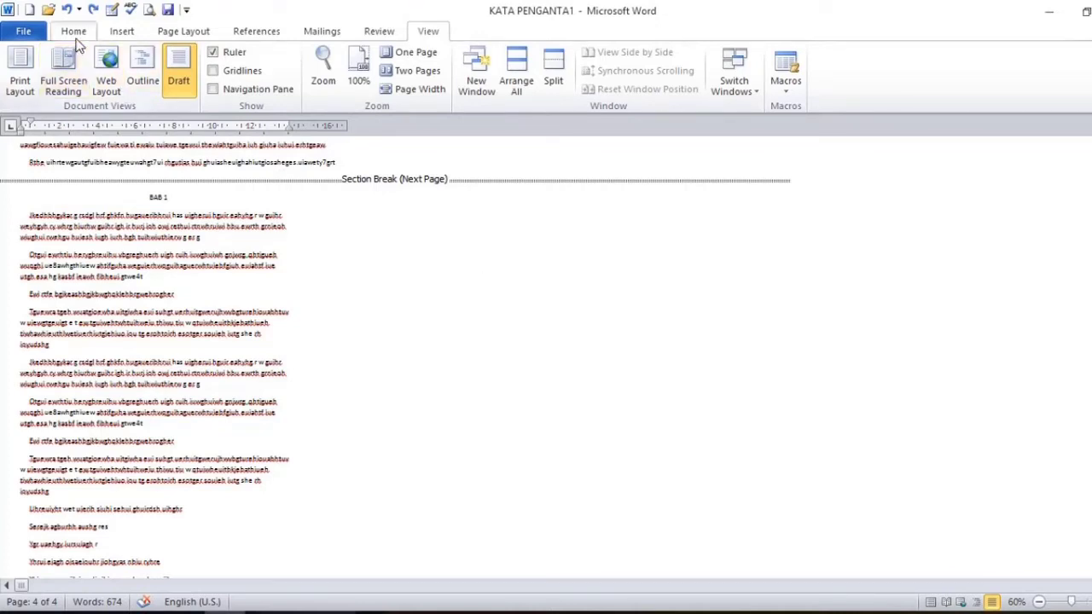
- Switch the document from Draft view back to Print Layout view
{"action": "left_click", "coordinate": [75, 34]}
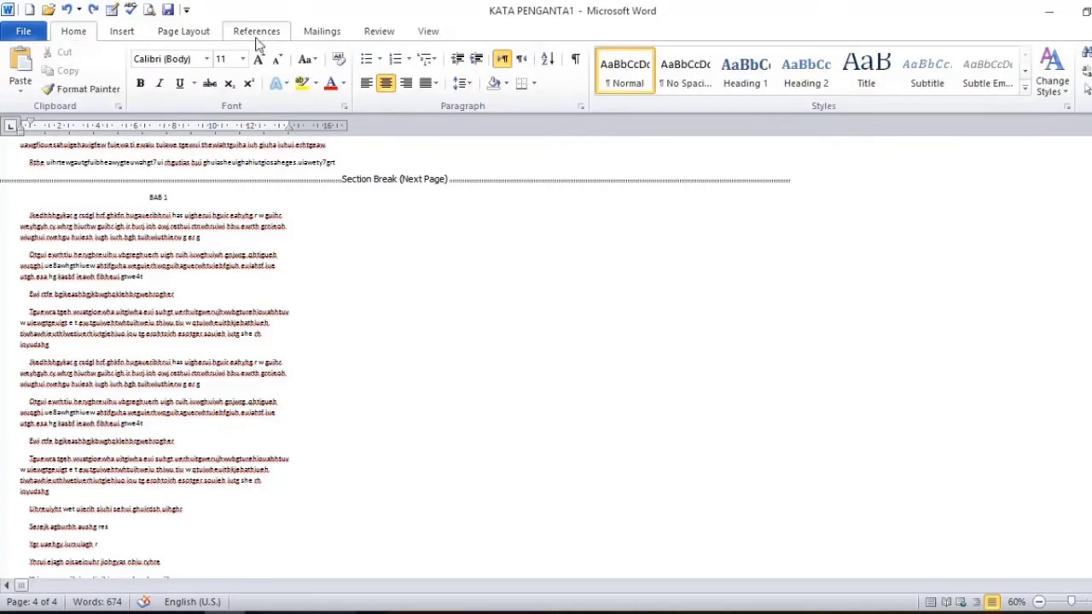
{"action": "left_click", "coordinate": [183, 31]}
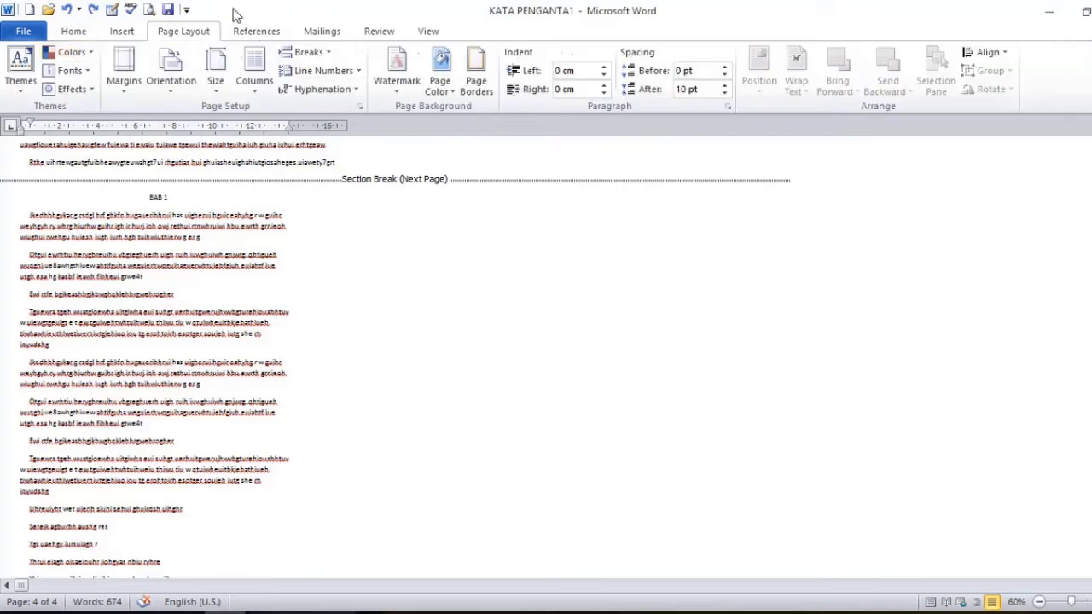
{"action": "left_click", "coordinate": [426, 31]}
{"action": "left_click", "coordinate": [19, 75]}
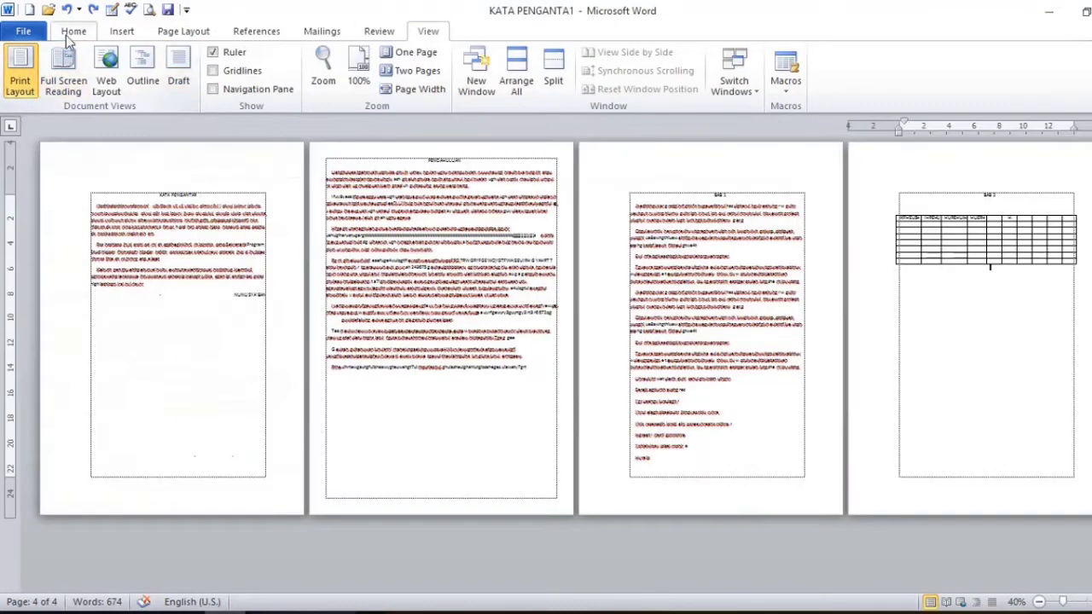
- Select the BAB 2 heading and table, clear the selection, and view the page orientation options without changing them
{"action": "left_click", "coordinate": [183, 30]}
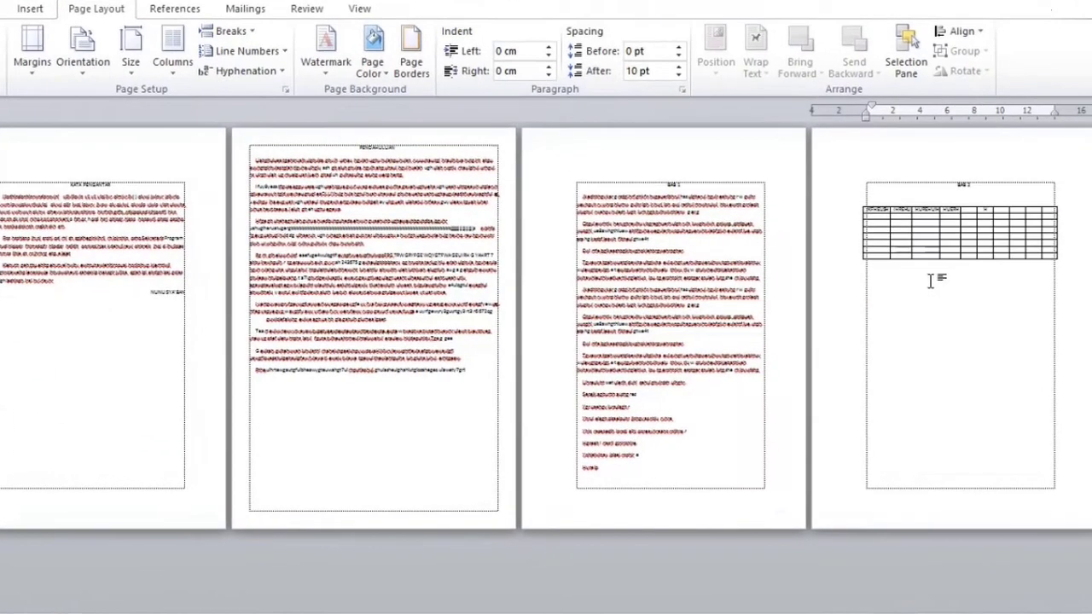
{"action": "left_click_drag", "start_coordinate": [931, 281], "coordinate": [955, 186]}
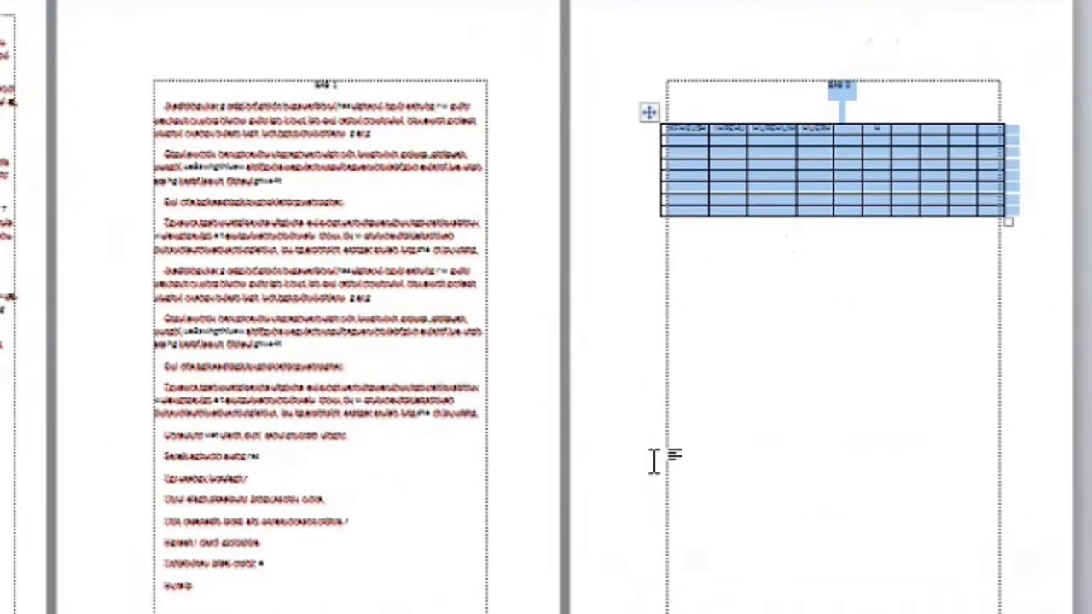
{"action": "left_click", "coordinate": [910, 360]}
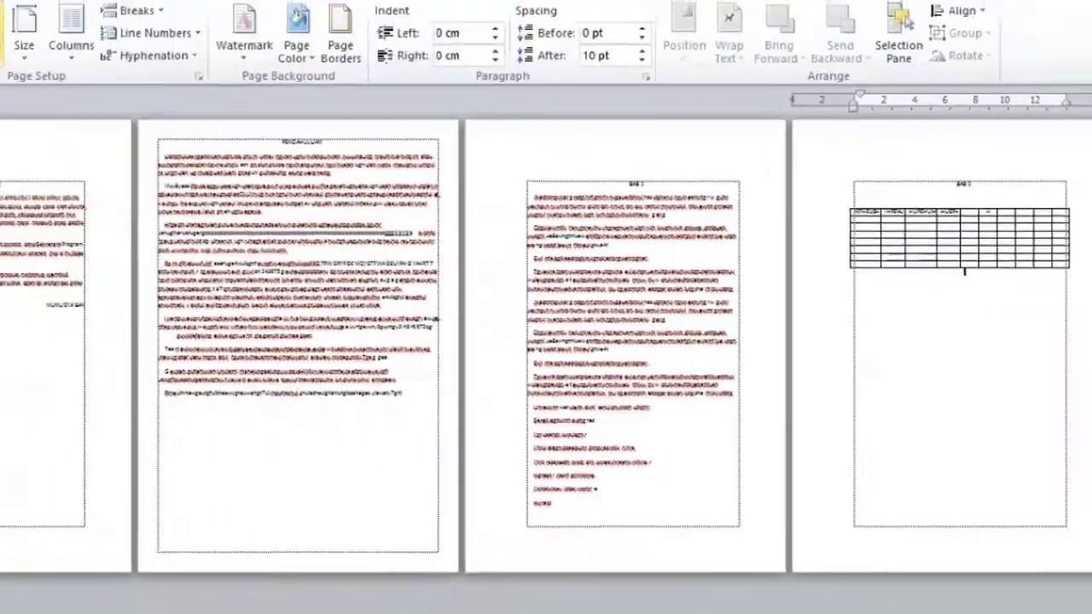
{"action": "left_click", "coordinate": [68, 44]}
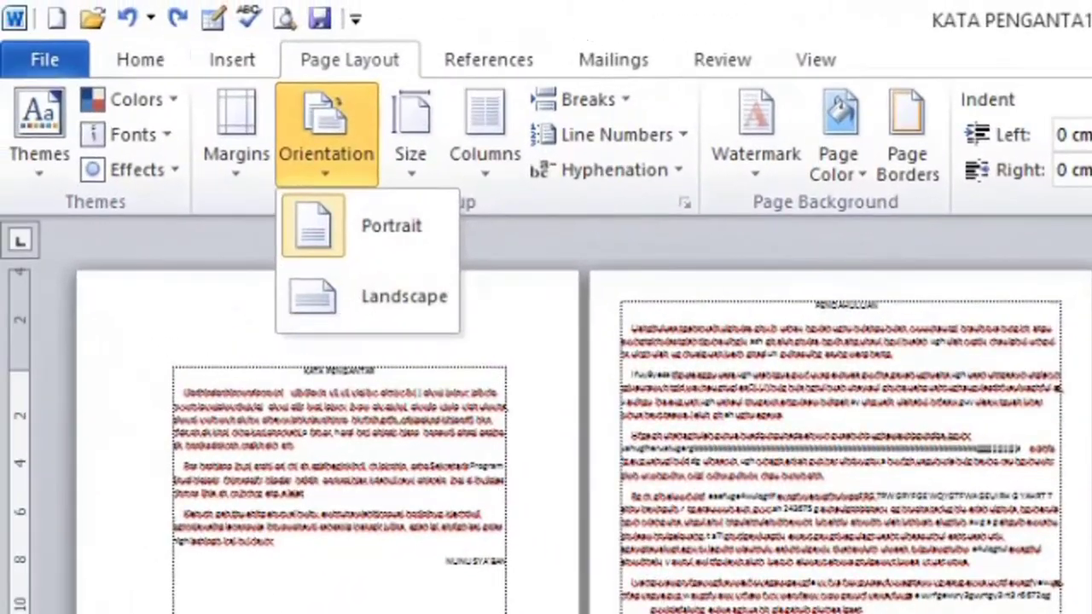
{"action": "key", "text": "Escape"}
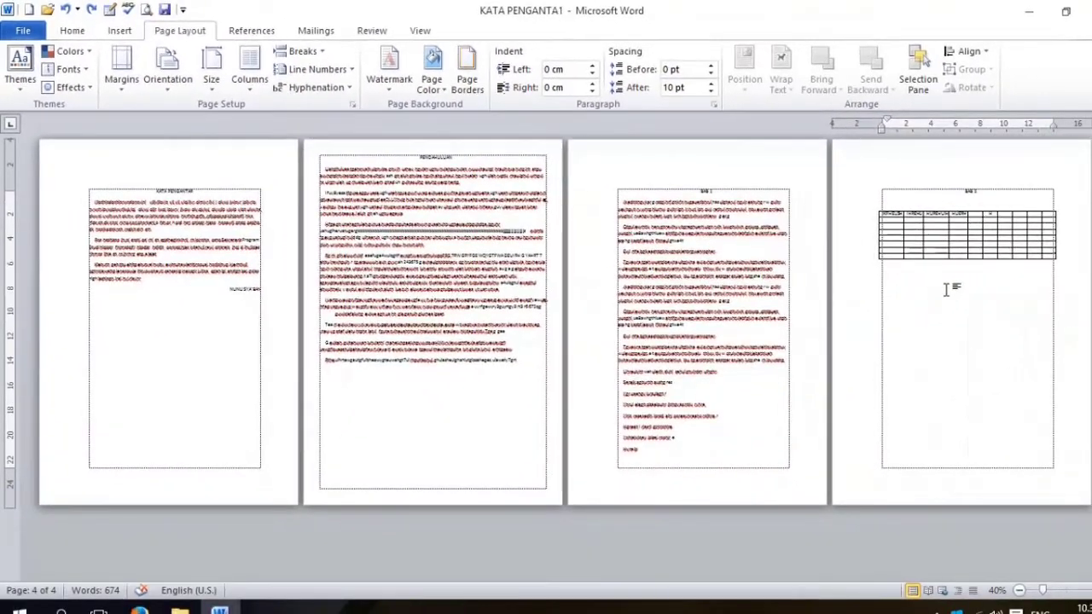
{"action": "left_click", "coordinate": [180, 82]}
{"action": "left_click", "coordinate": [181, 83]}
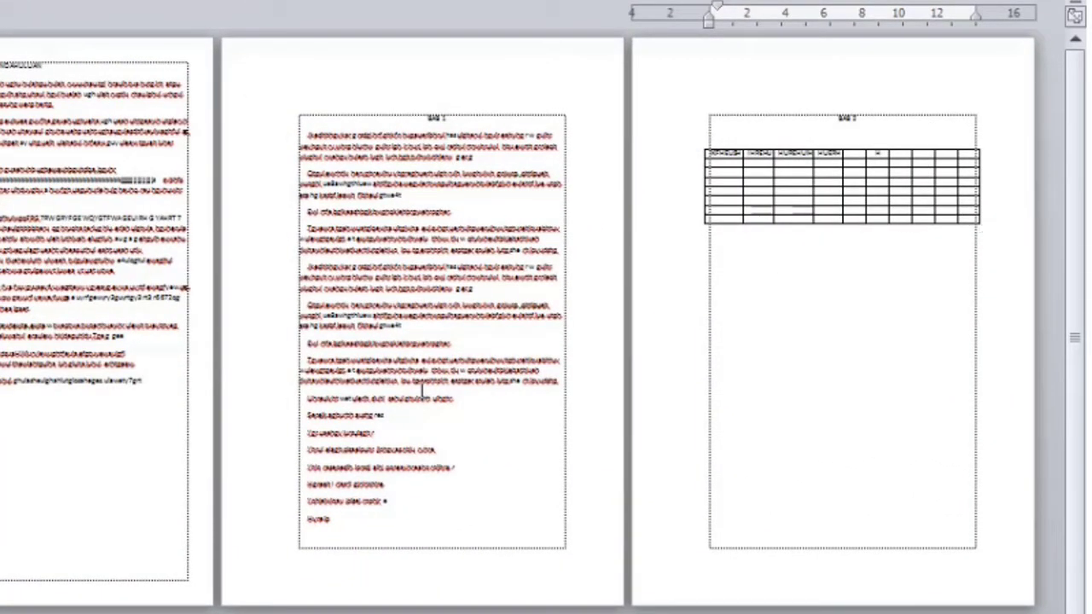
- Select the BAB 1 page's text and apply its existing Page Setup settings to the selected text only
{"action": "left_click", "coordinate": [410, 116]}
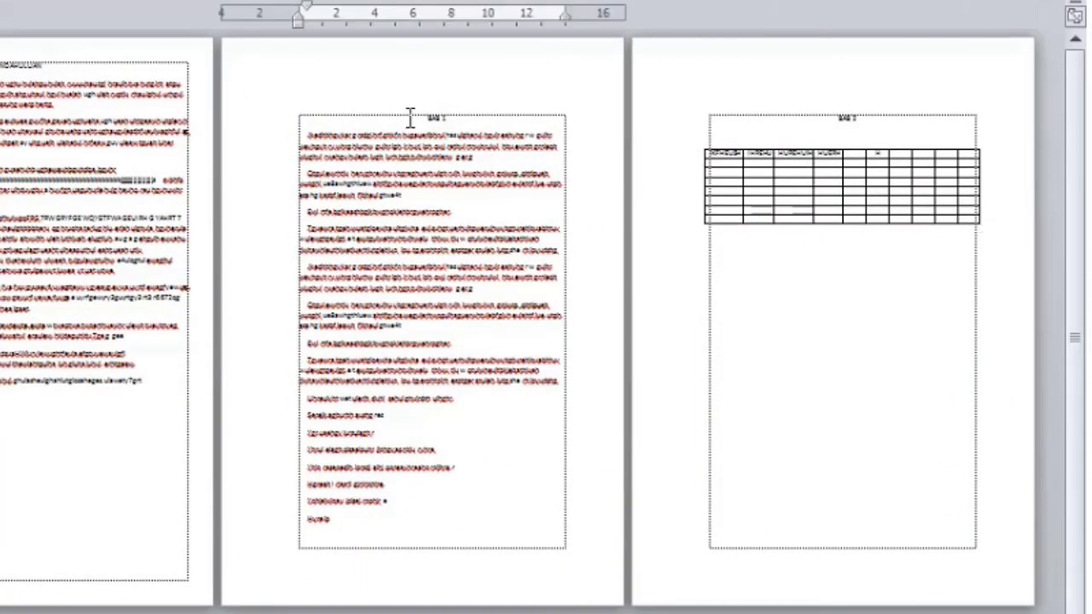
{"action": "left_click_drag", "start_coordinate": [410, 117], "coordinate": [453, 521]}
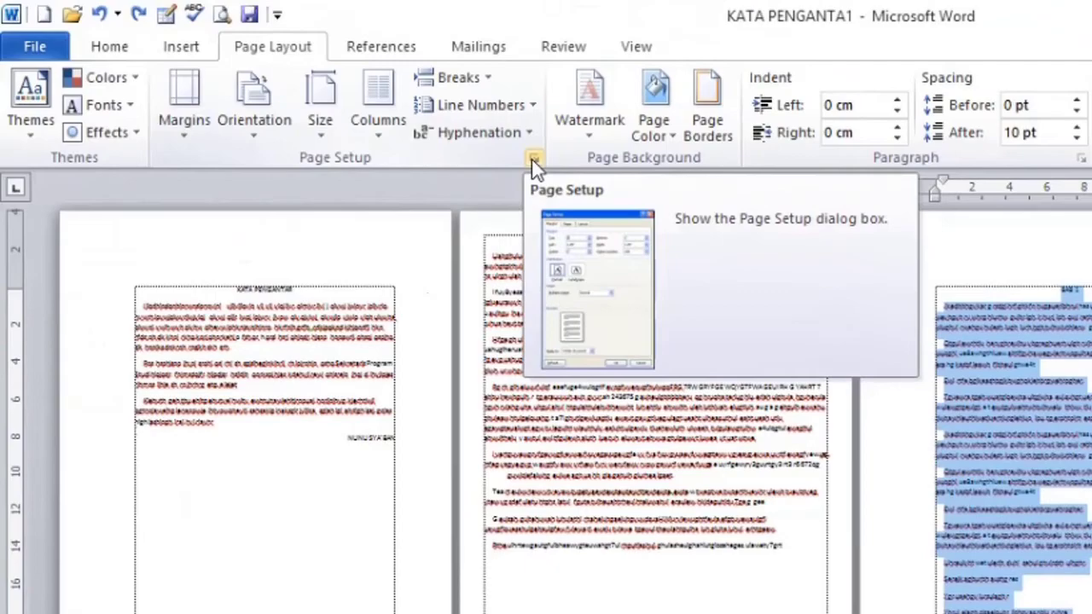
{"action": "left_click", "coordinate": [532, 162]}
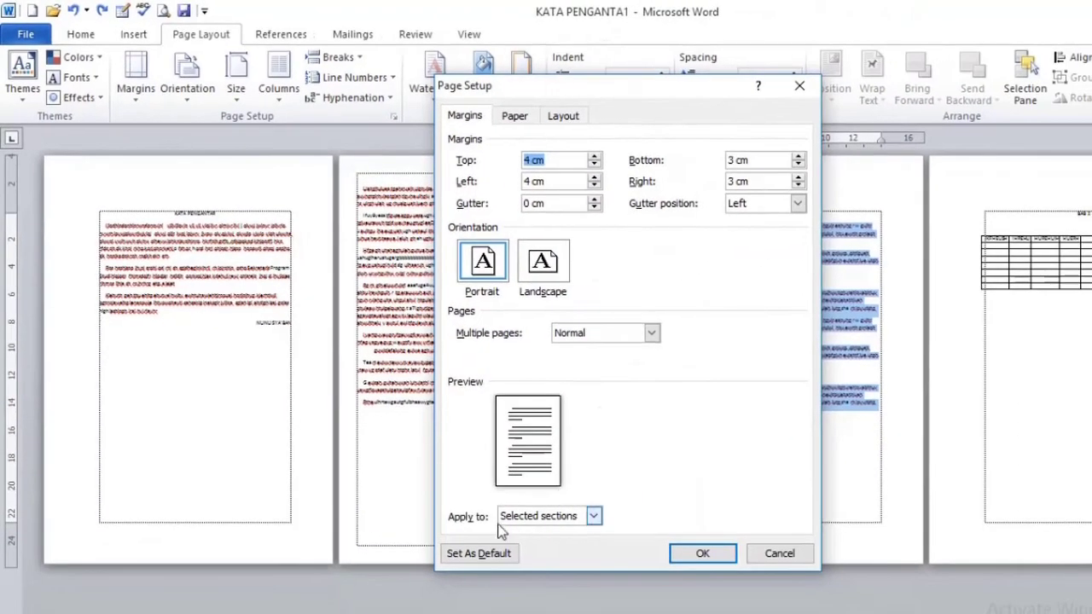
{"action": "left_click", "coordinate": [595, 518]}
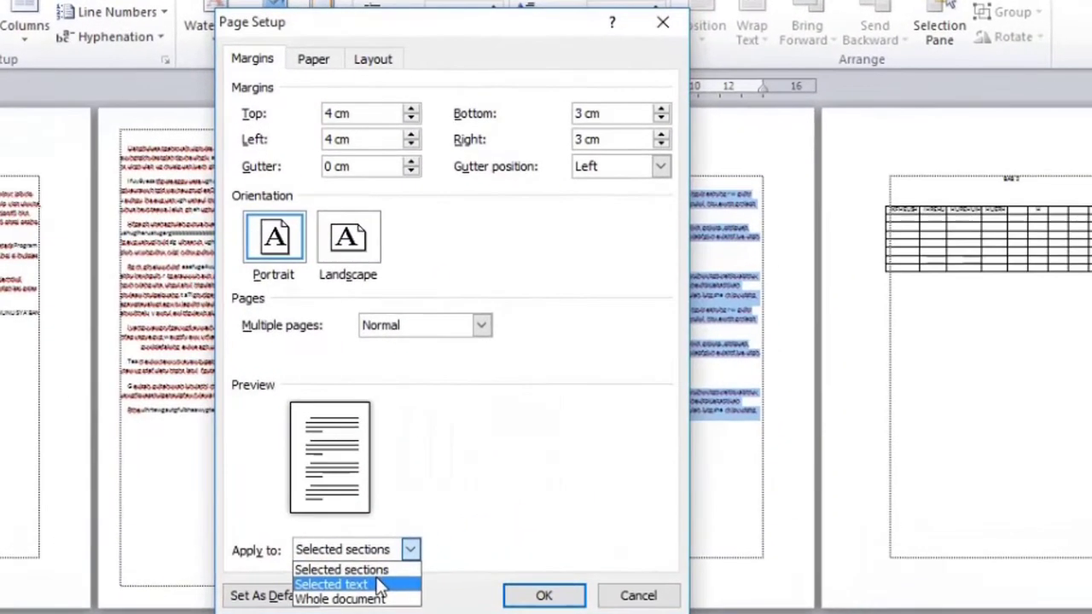
{"action": "left_click", "coordinate": [379, 585]}
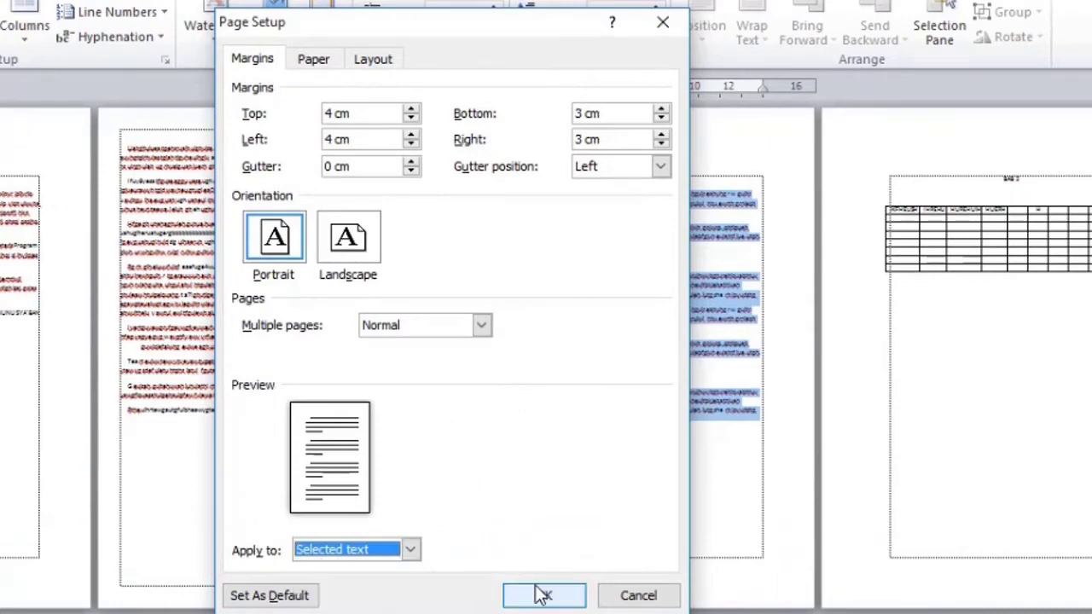
{"action": "left_click", "coordinate": [543, 595]}
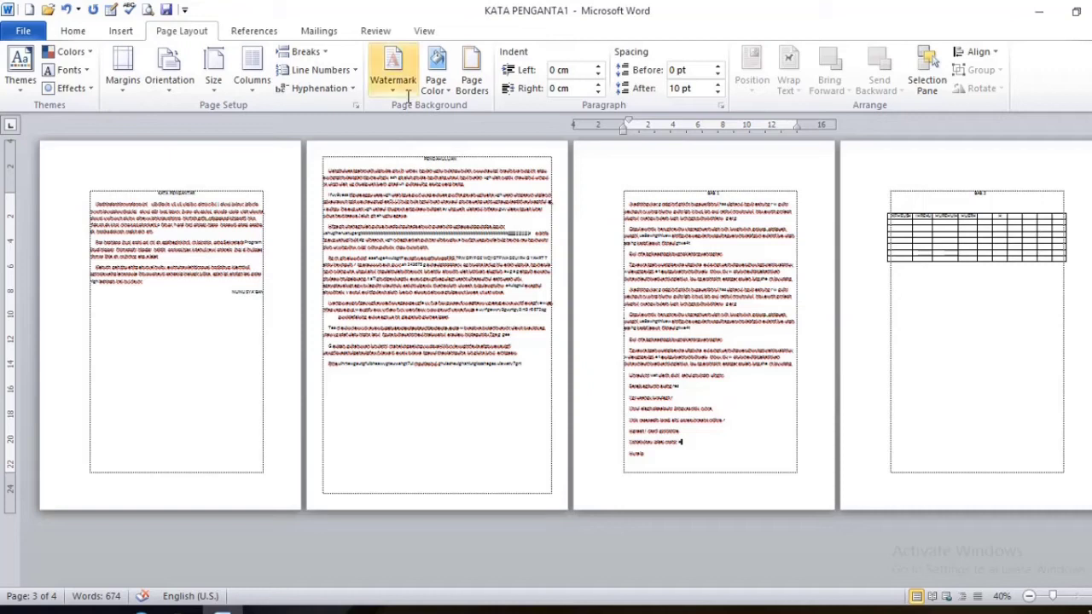
- Check the boundary between BAB 1 and BAB 2 in Draft view, and return to Print Layout view
{"action": "left_click", "coordinate": [424, 33]}
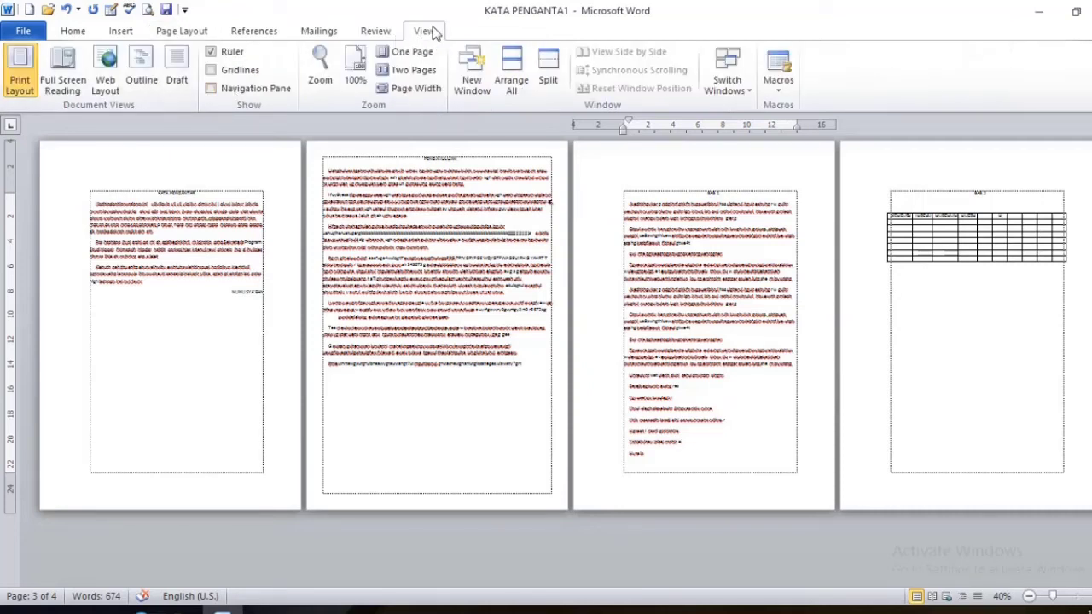
{"action": "left_click", "coordinate": [177, 81]}
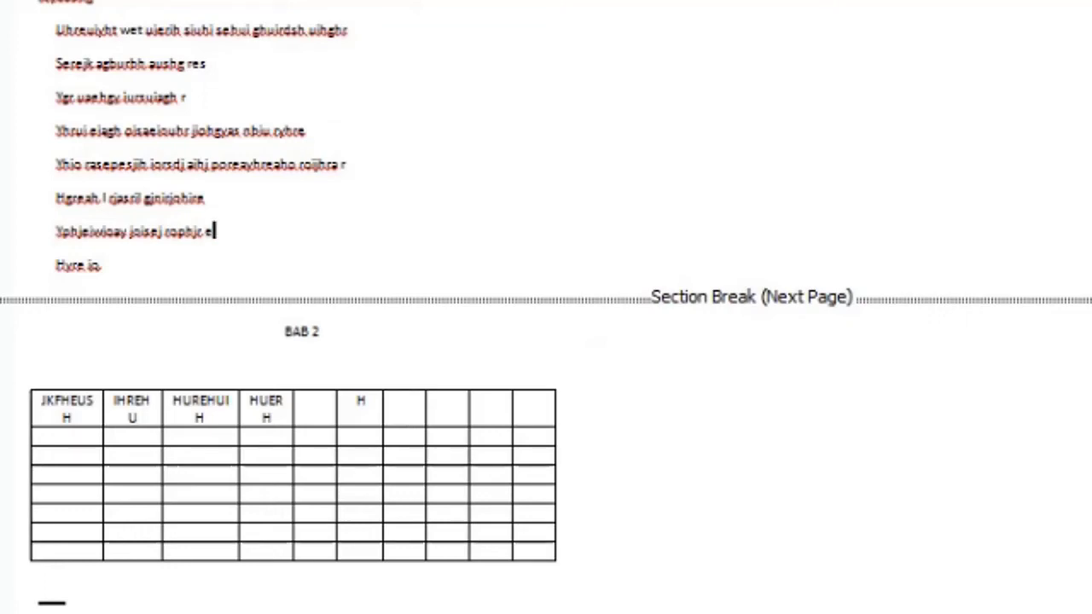
{"action": "left_click", "coordinate": [468, 34]}
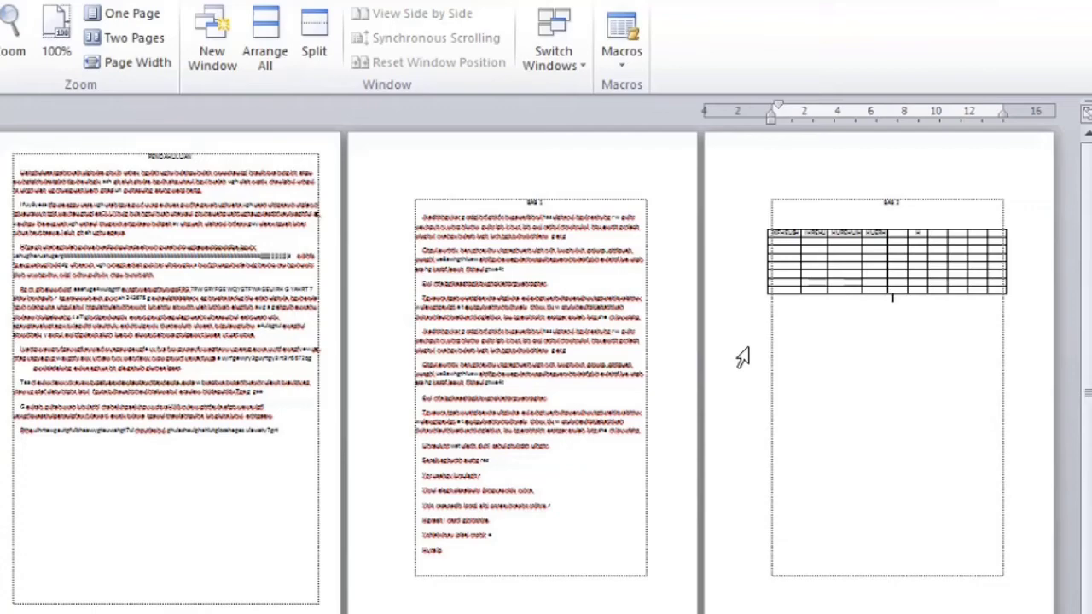
- Set the orientation of the BAB 2 page with the table to Landscape
{"action": "key", "text": "alt+p"}
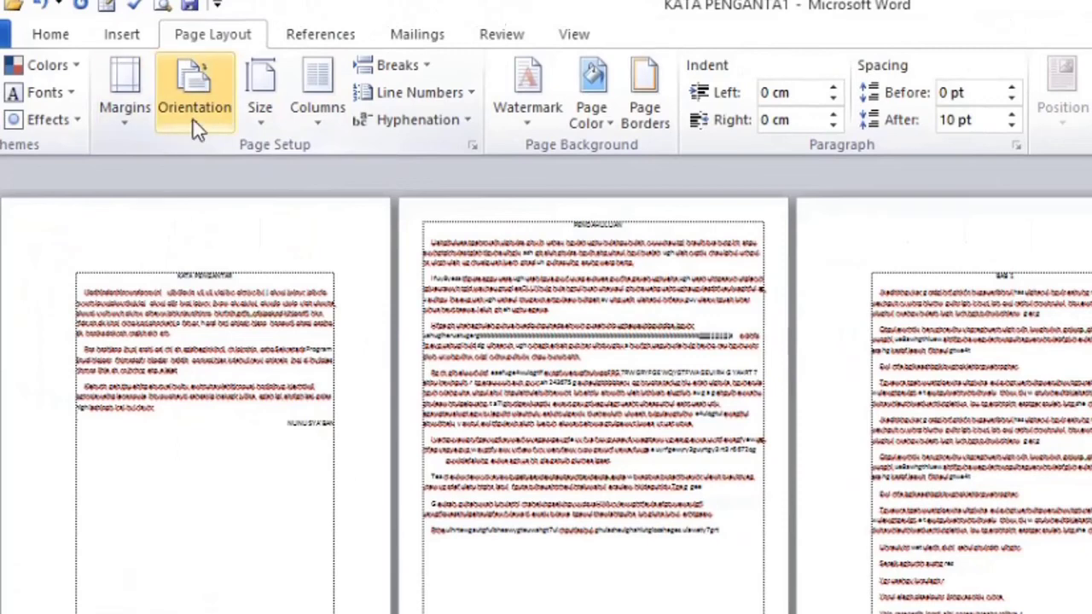
{"action": "left_click", "coordinate": [195, 121]}
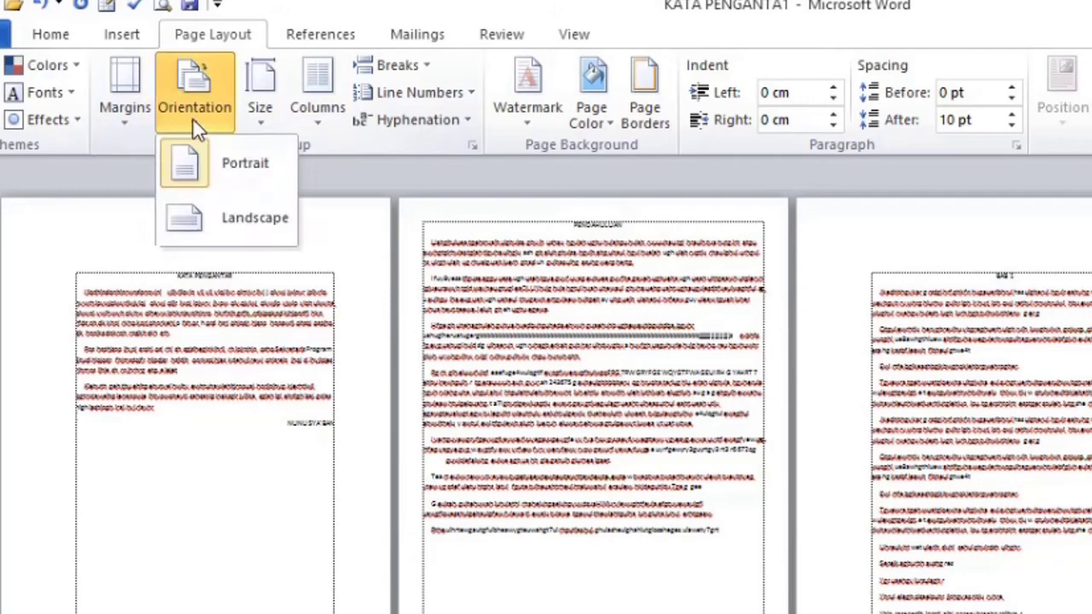
{"action": "left_click", "coordinate": [224, 219]}
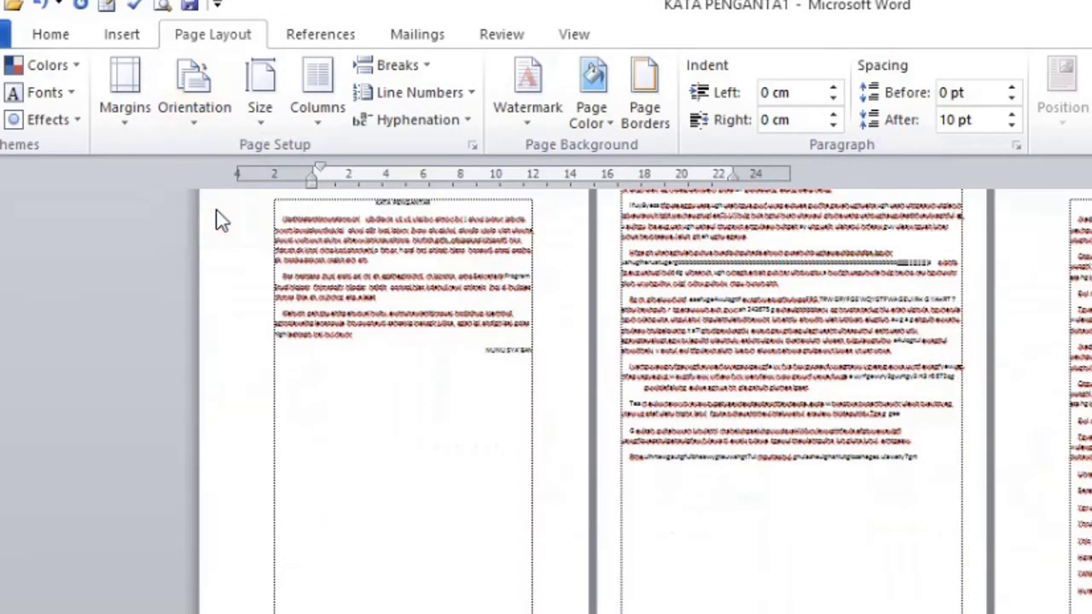